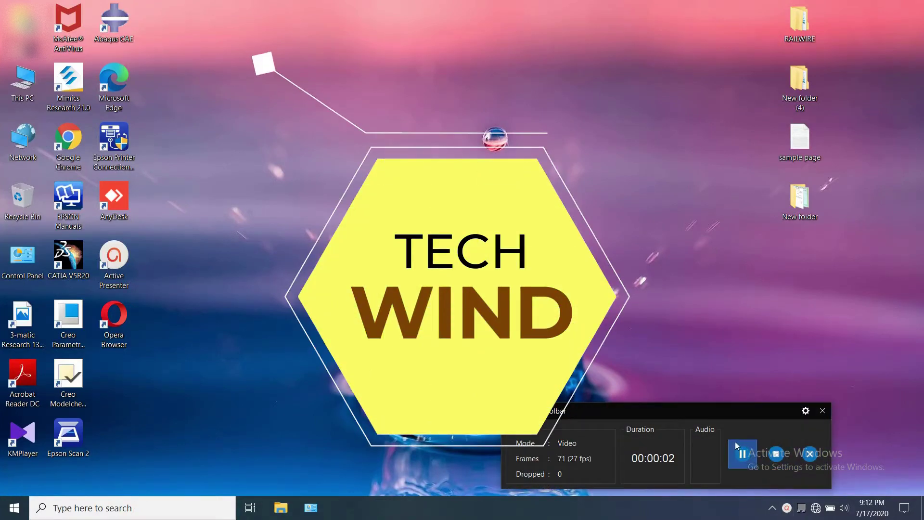
Check the available networks in the Windows taskbar network list, then close it
left_click_drag(727, 412, 654, 495)
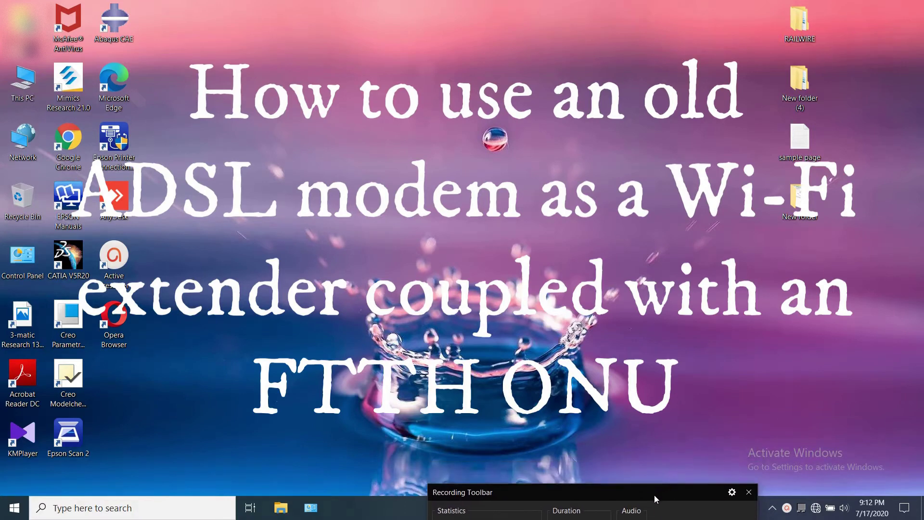
left_click(772, 507)
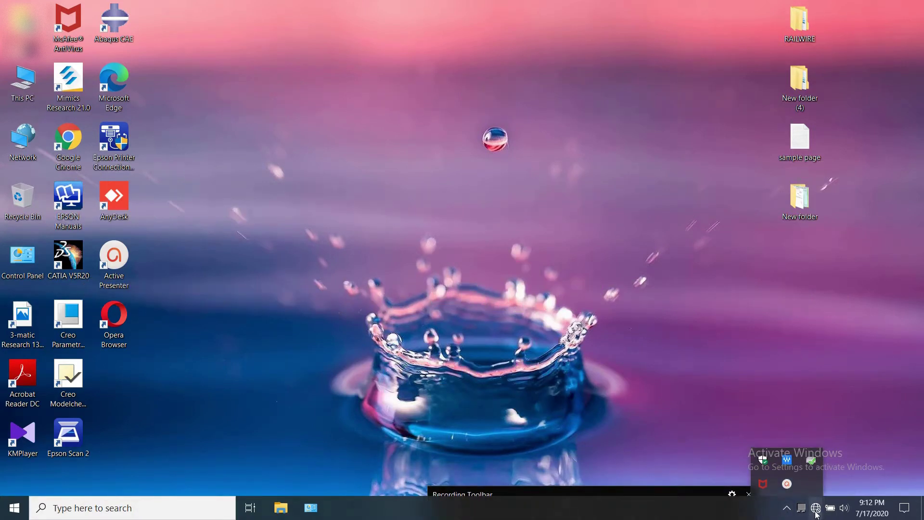
left_click(815, 509)
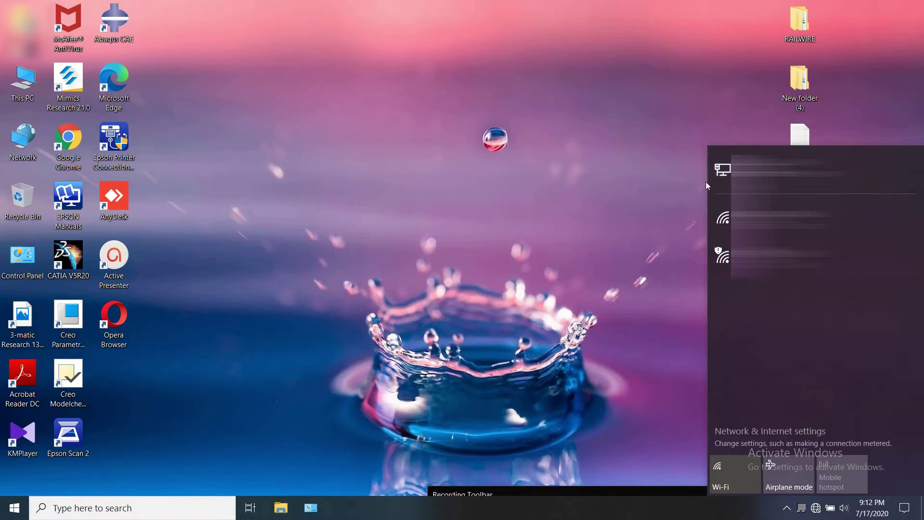
left_click(604, 220)
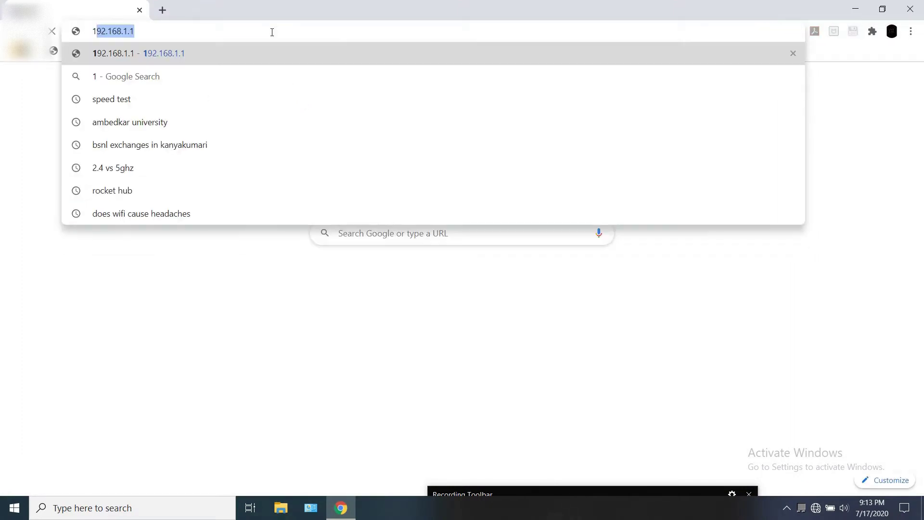
Load 192.168.1.1 and sign in to the router with the admin username and password
key("Right")
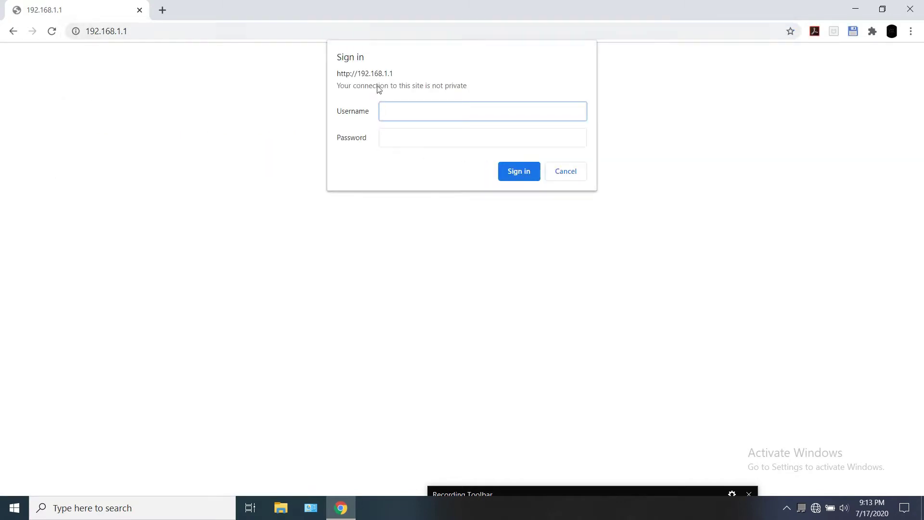
type("admin")
left_click(400, 128)
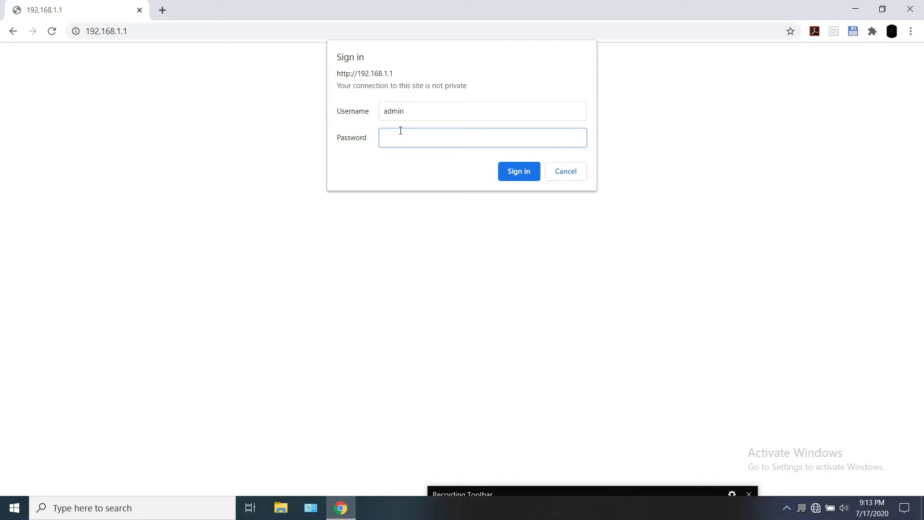
type("admi")
type("n")
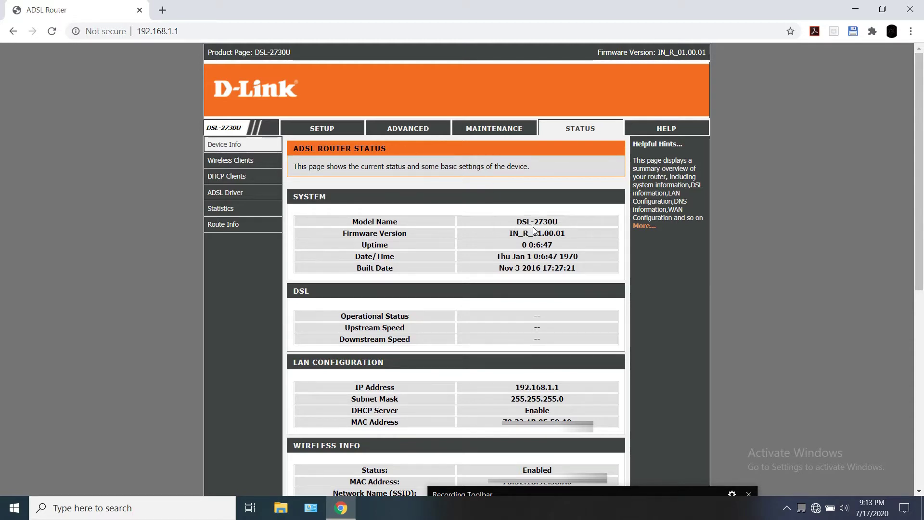
Scroll through the Device Info page, reviewing the Down pppoe1 WAN link and disabled wireless encryption
scroll(416, 145, "down", 2)
scroll(391, 288, "down", 3)
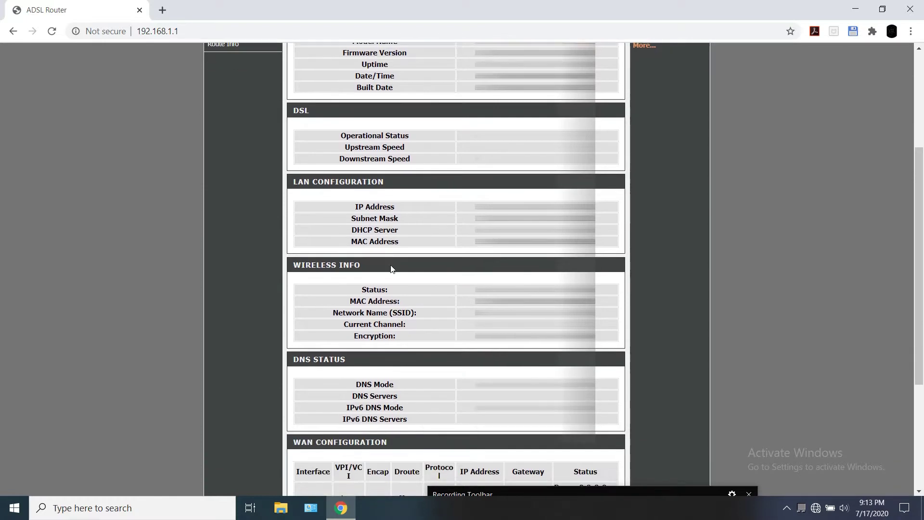
scroll(392, 264, "down", 2)
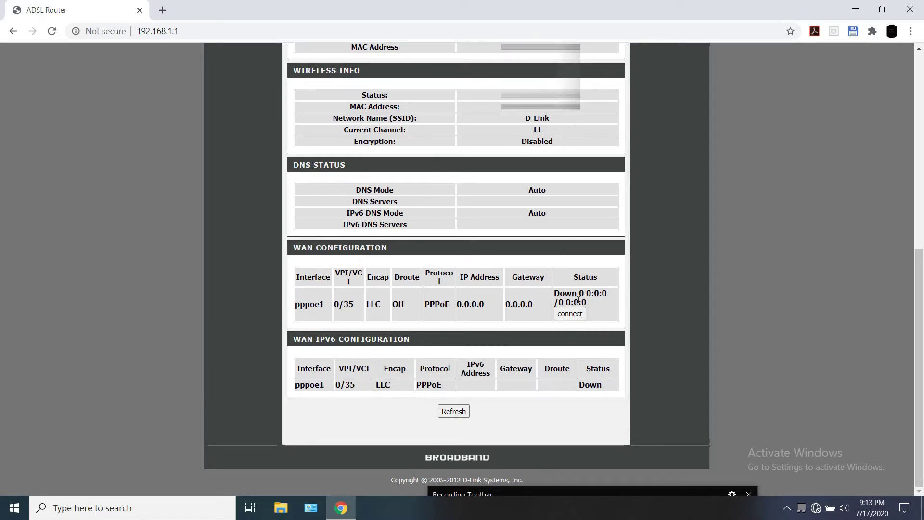
scroll(258, 314, "up", 8)
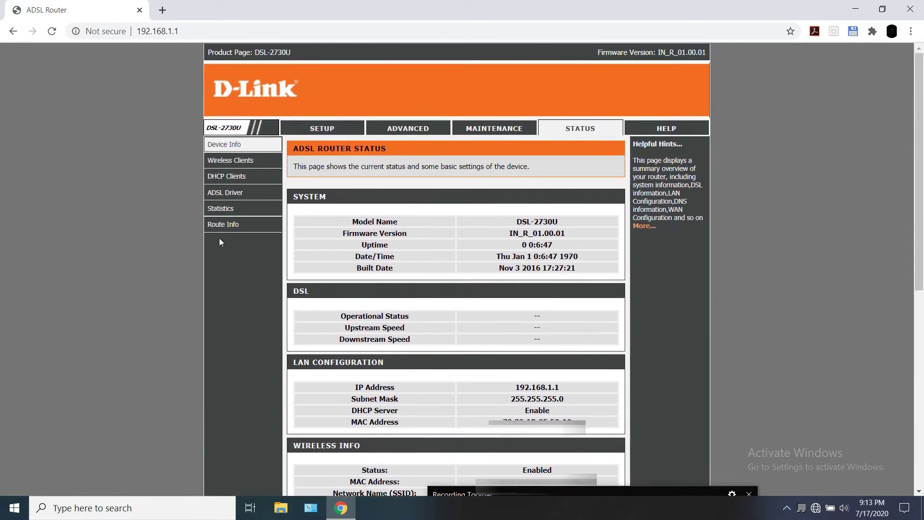
Change the LAN Interface IP address from 192.168.1.1 to 192.168.5.1 and apply it
left_click(320, 129)
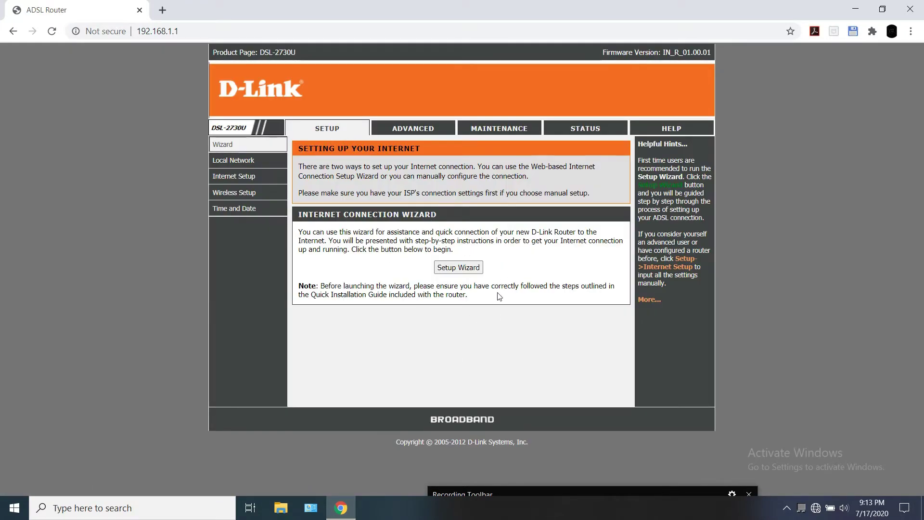
mouse_move(217, 160)
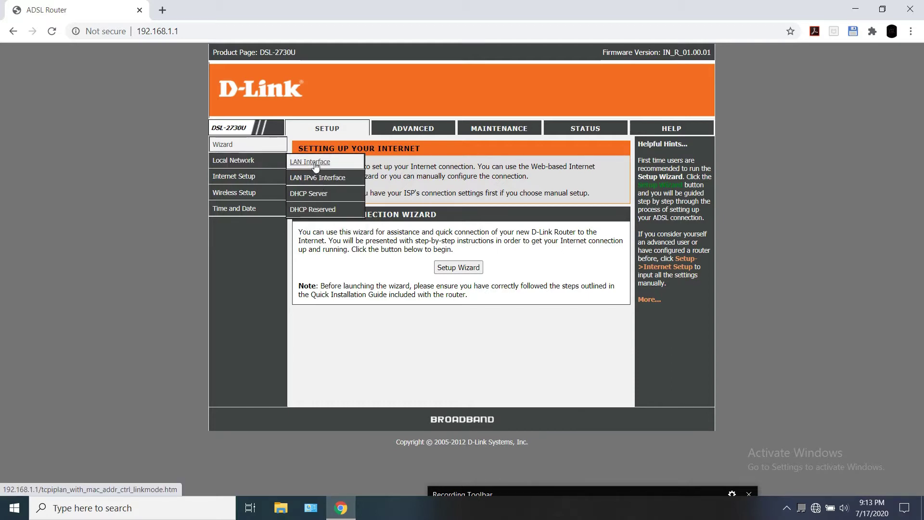
left_click(315, 166)
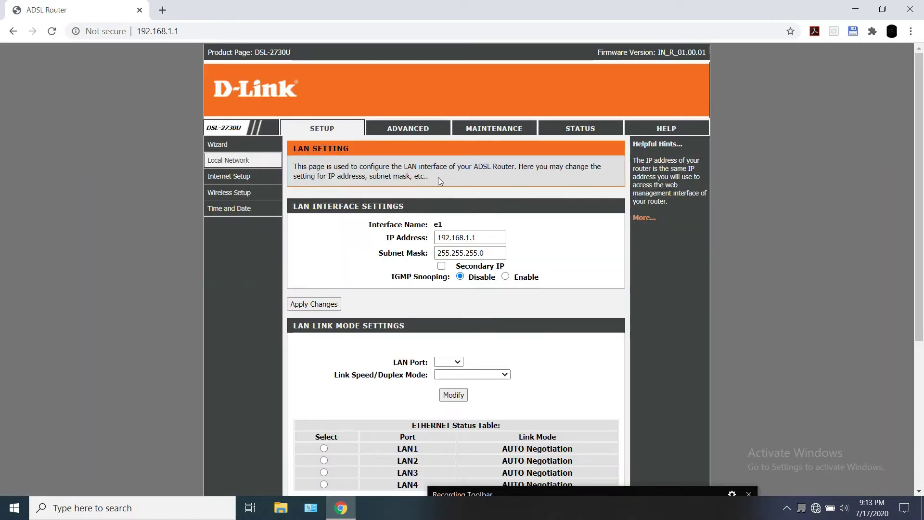
scroll(445, 197, "down", 1)
left_click(496, 179)
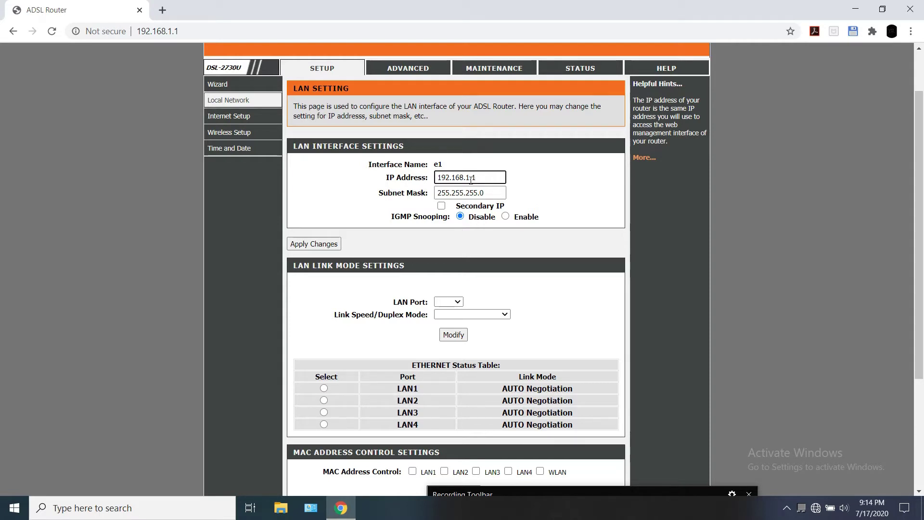
key("BackSpace")
type("5")
left_click(534, 186)
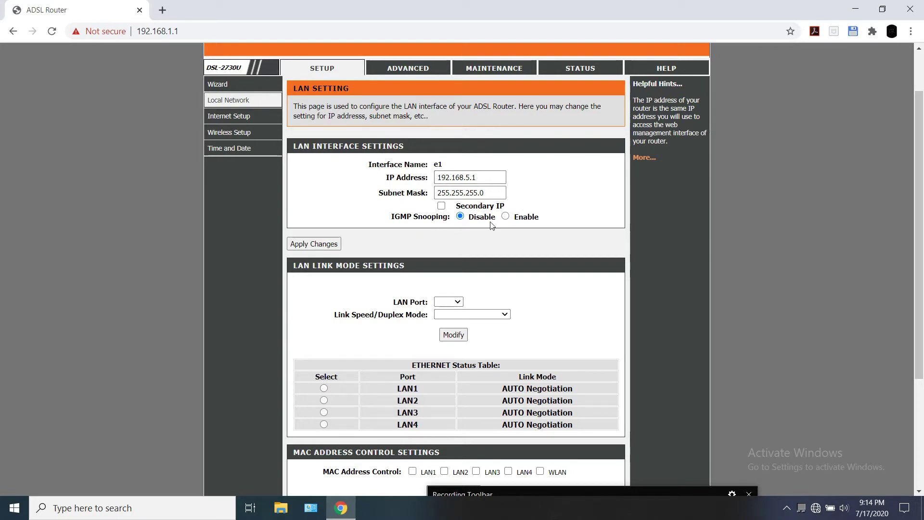
scroll(466, 204, "down", 2)
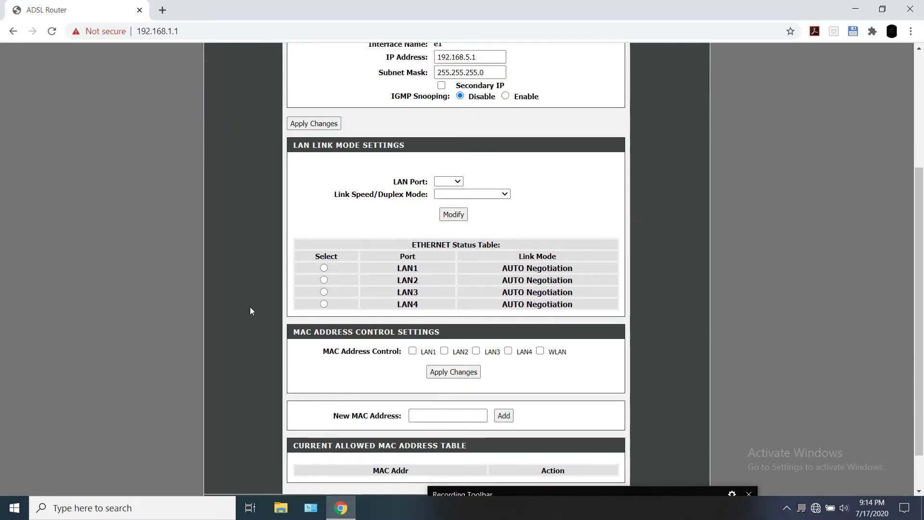
scroll(320, 231, "down", 1)
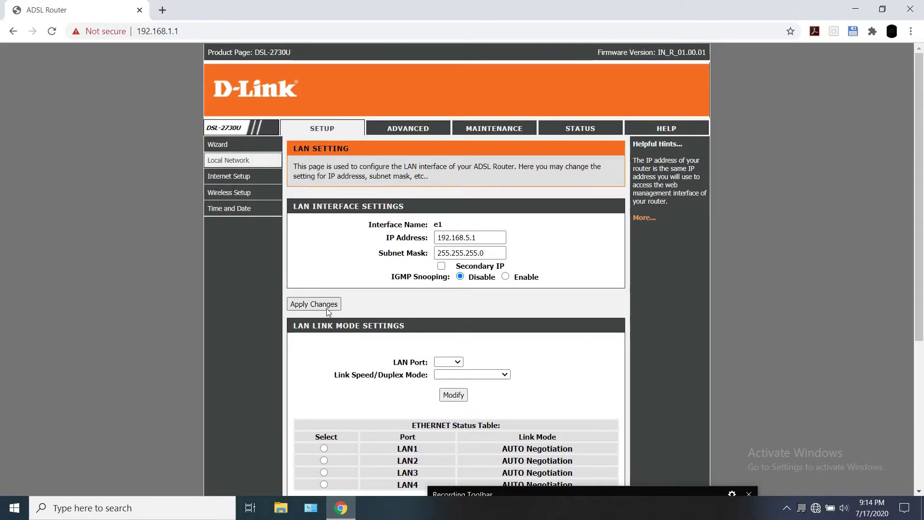
left_click(328, 285)
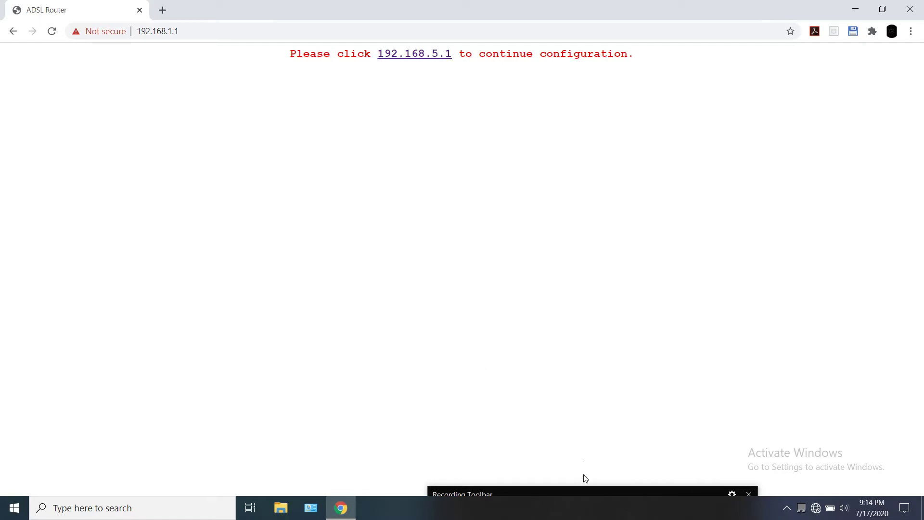
Sign back in at 192.168.5.1 with the admin credentials and decline Chrome's password-saving offer
mouse_move(595, 498)
left_click_drag(593, 493, 674, 486)
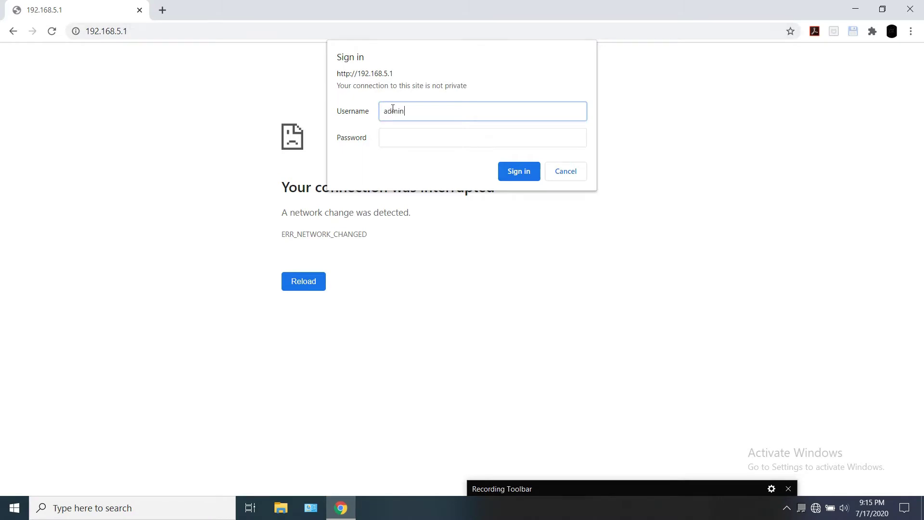
left_click(404, 135)
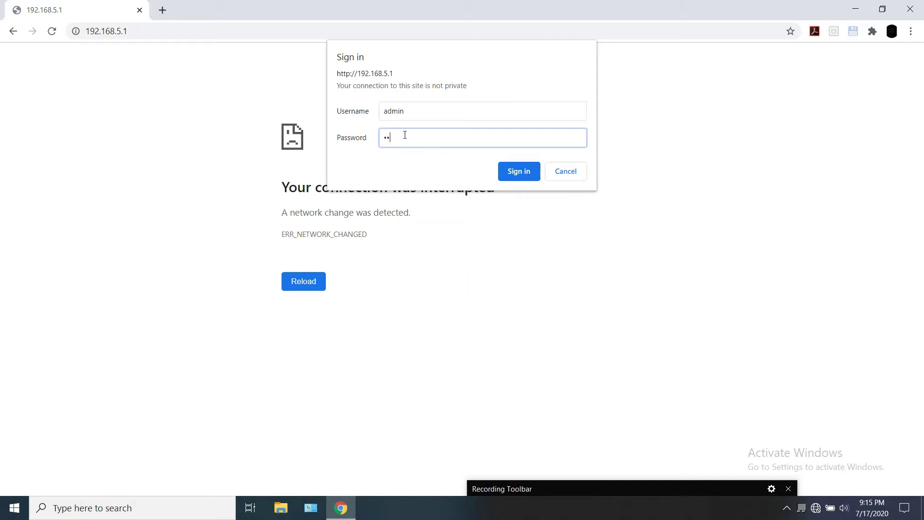
left_click(526, 174)
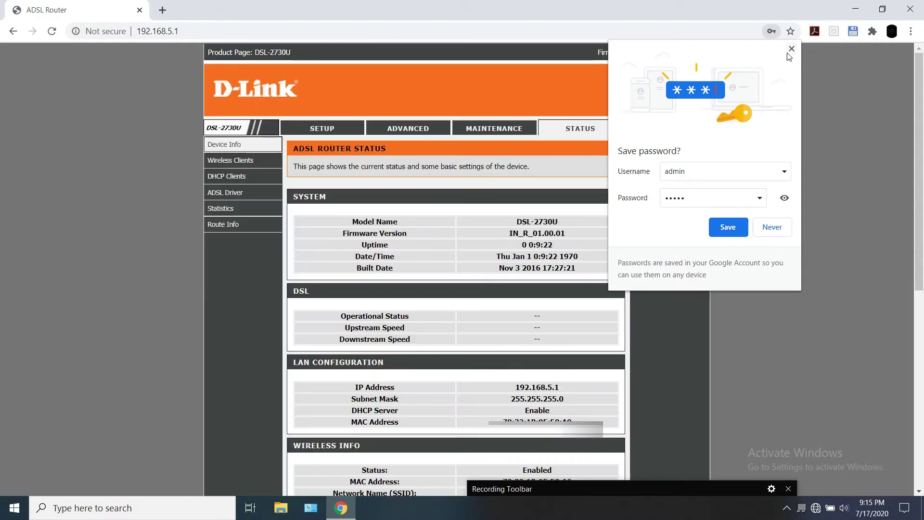
left_click(791, 49)
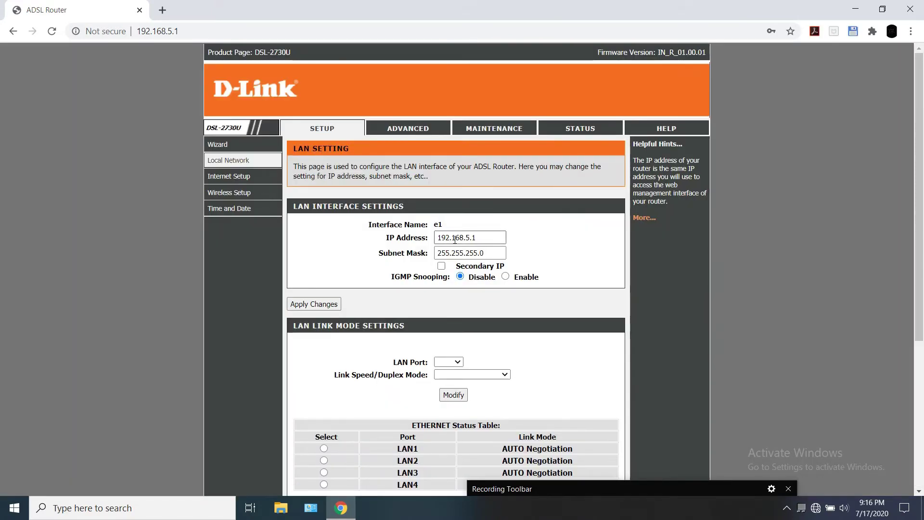
Open the Local Network DHCP Server settings page
scroll(456, 278, "down", 3)
scroll(456, 277, "down", 2)
scroll(354, 309, "up", 5)
mouse_move(251, 175)
left_click(299, 197)
scroll(337, 201, "down", 1)
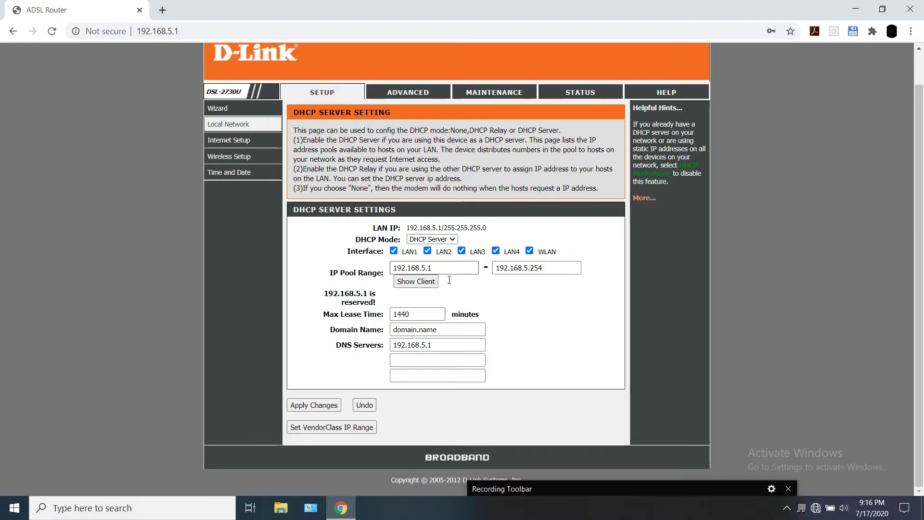
Switch DHCP Mode to None and back to DHCP Server, keeping pool 192.168.5.1–192.168.5.254
left_click(452, 239)
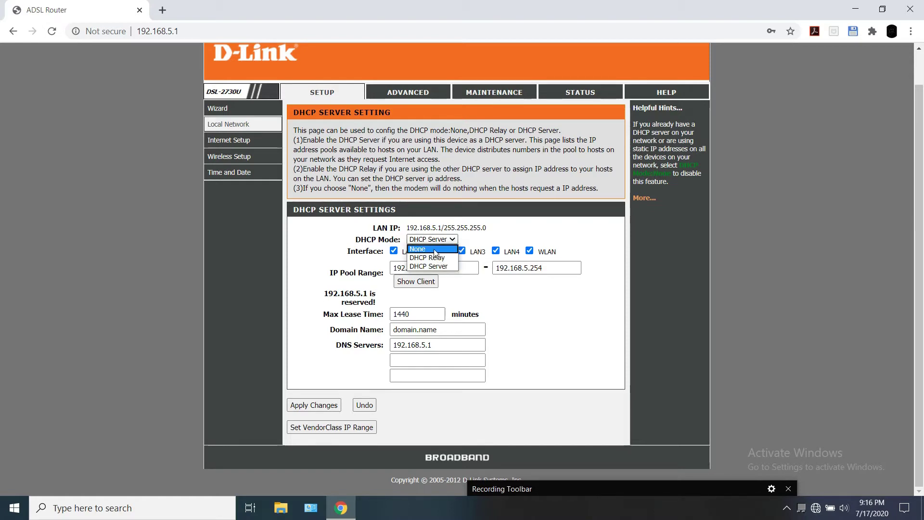
left_click(434, 250)
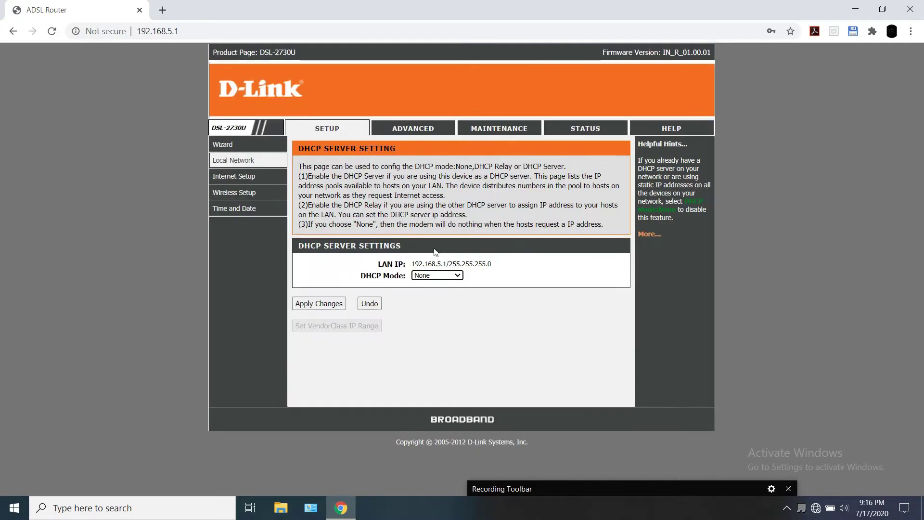
left_click(436, 276)
left_click(448, 304)
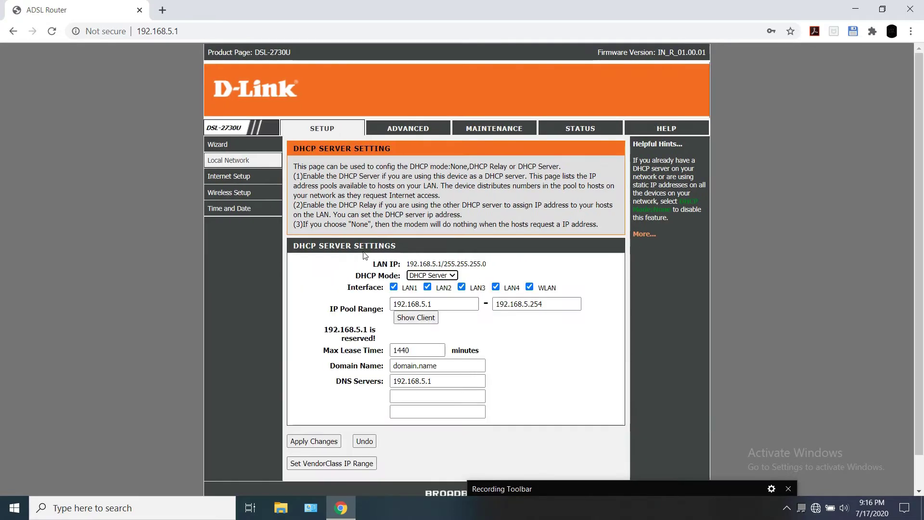
scroll(242, 188, "down", 1)
mouse_move(255, 148)
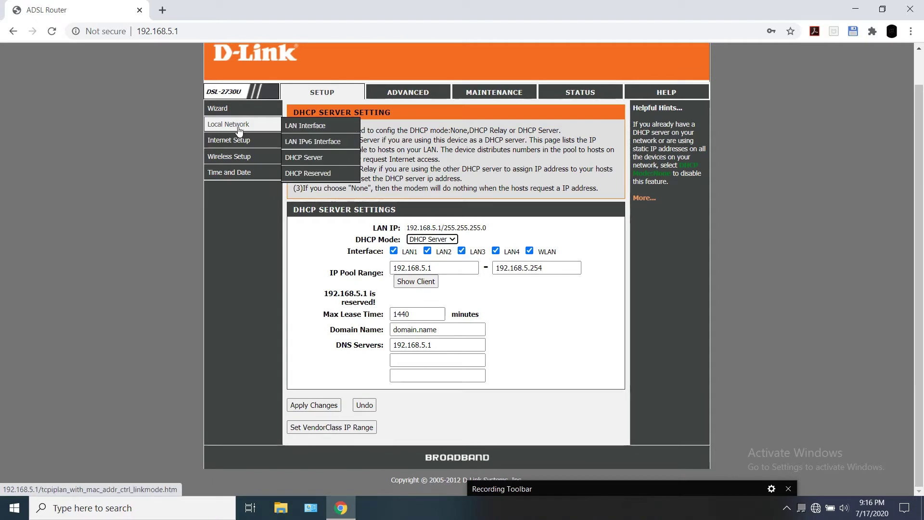
Load the pppoe1 connection into Channel Configuration and set its Channel Mode to 1483 Bridged
mouse_move(236, 142)
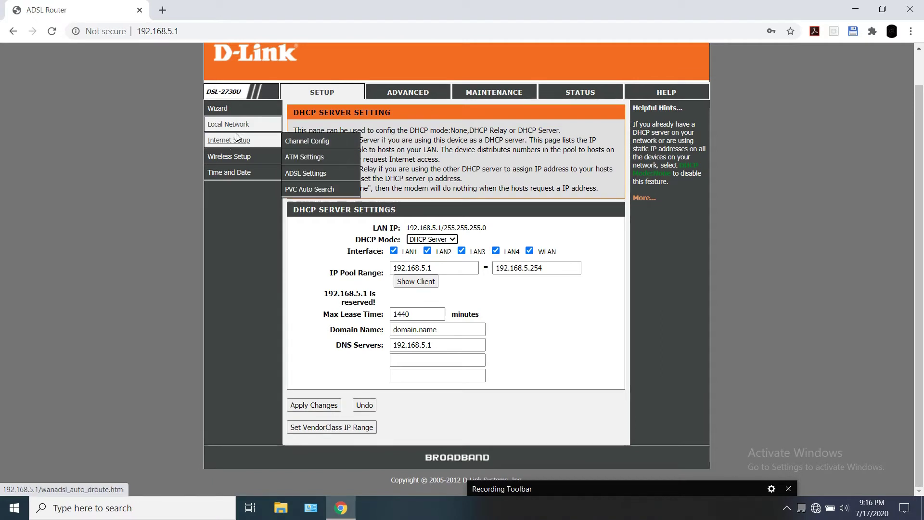
left_click(313, 141)
scroll(377, 166, "down", 2)
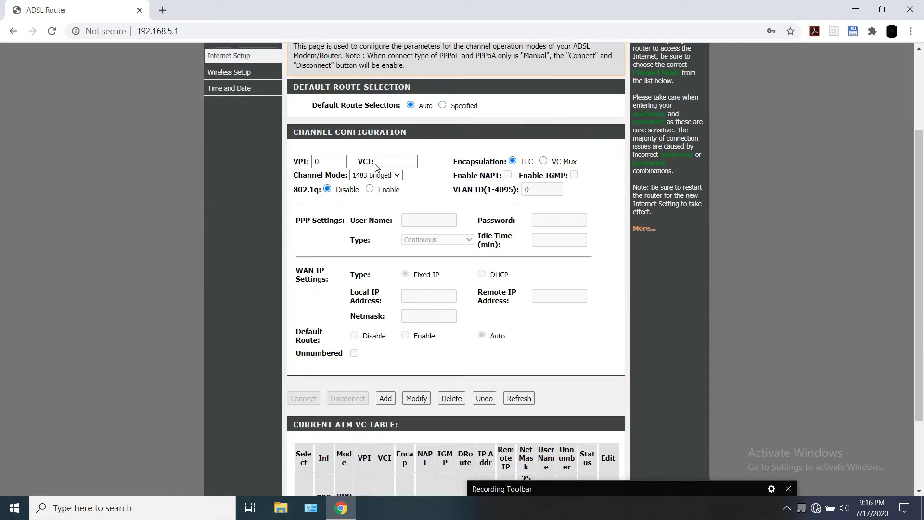
scroll(387, 202, "down", 3)
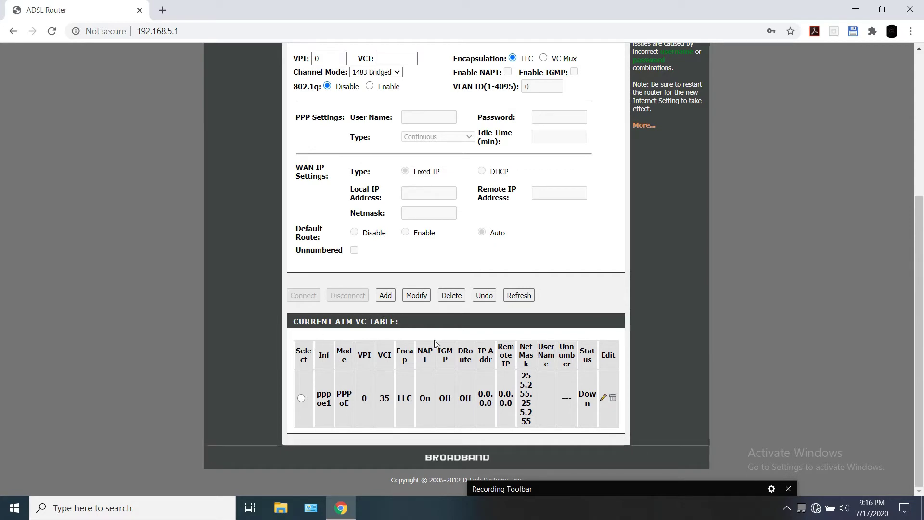
left_click(301, 398)
scroll(354, 380, "down", 2)
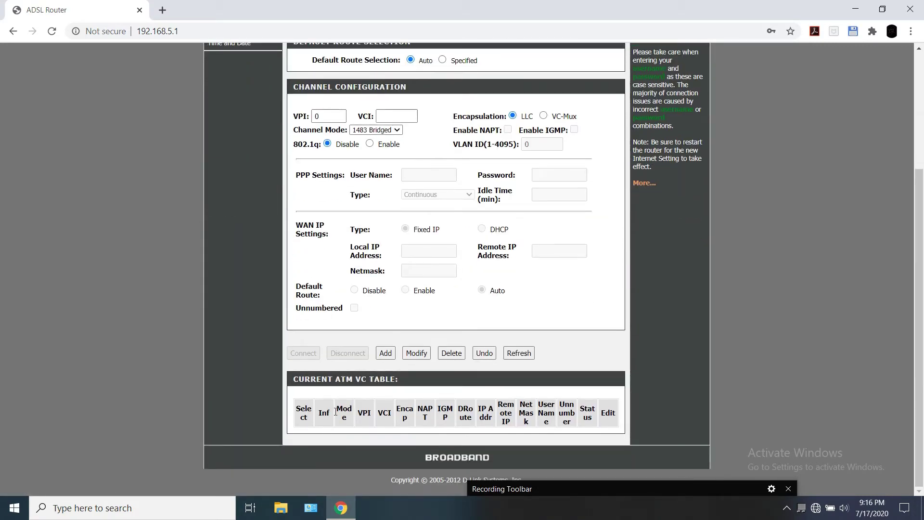
scroll(336, 412, "up", 4)
left_click(397, 295)
left_click(401, 298)
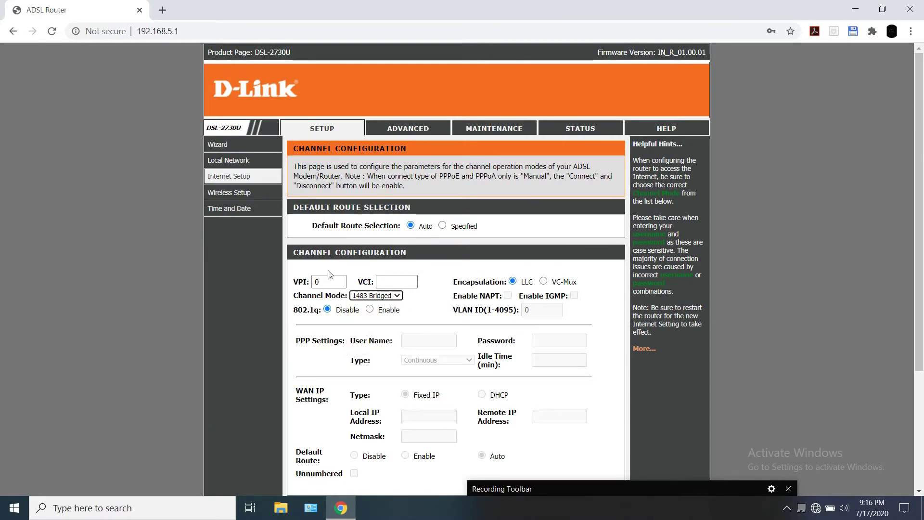
Set the DHCP Server's mode to None, then move to the LAN Interface page
mouse_move(246, 166)
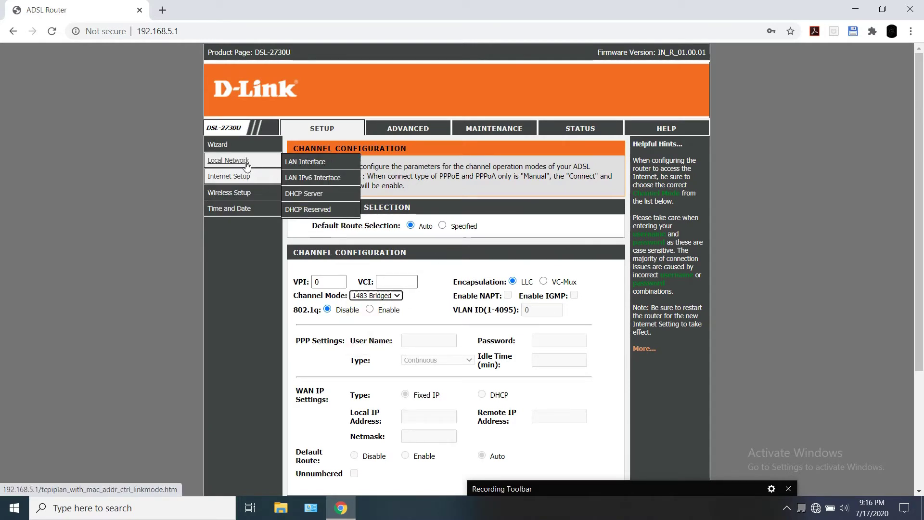
left_click(324, 194)
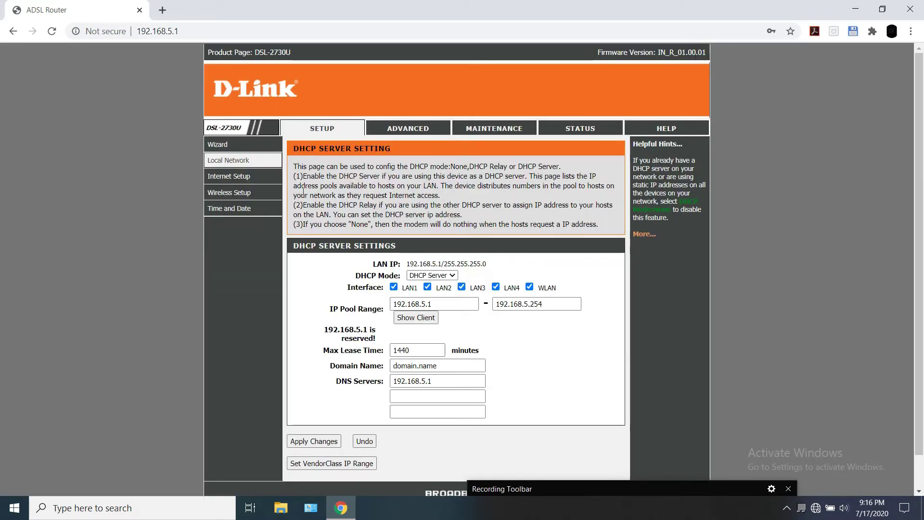
scroll(403, 219, "down", 1)
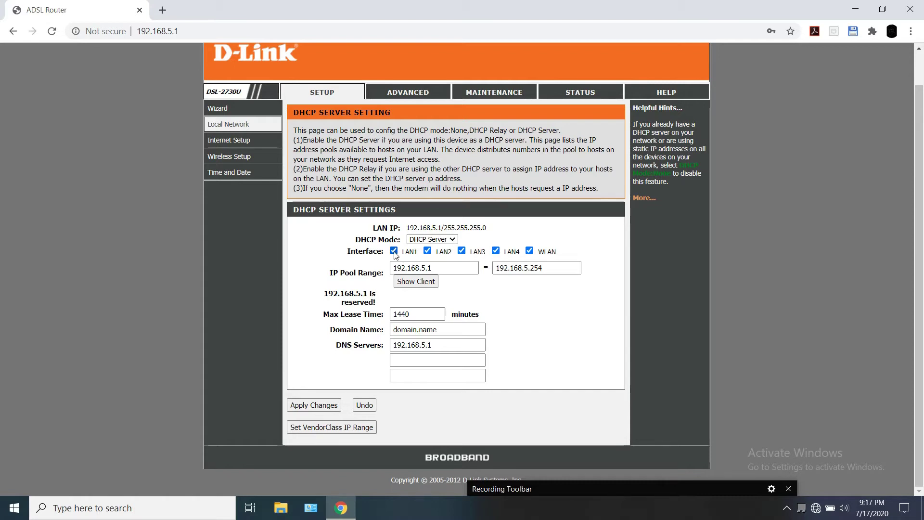
left_click(447, 239)
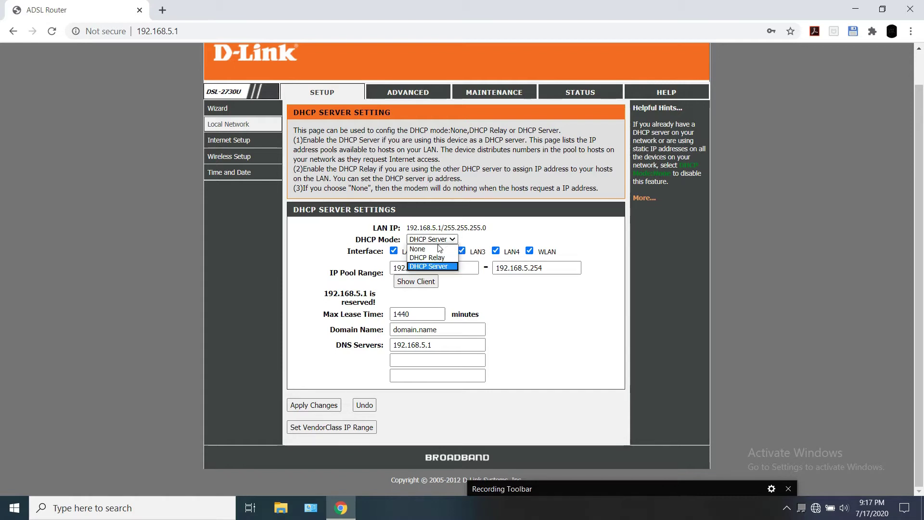
left_click(436, 249)
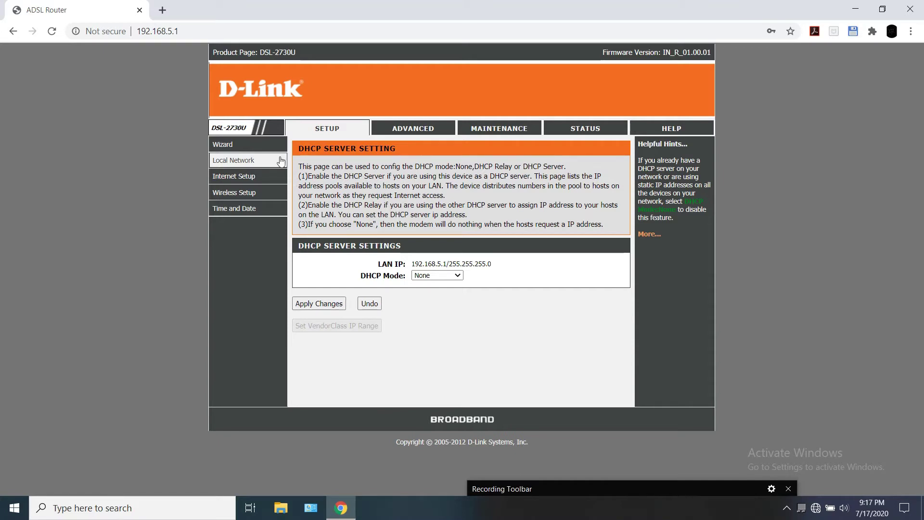
left_click(250, 161)
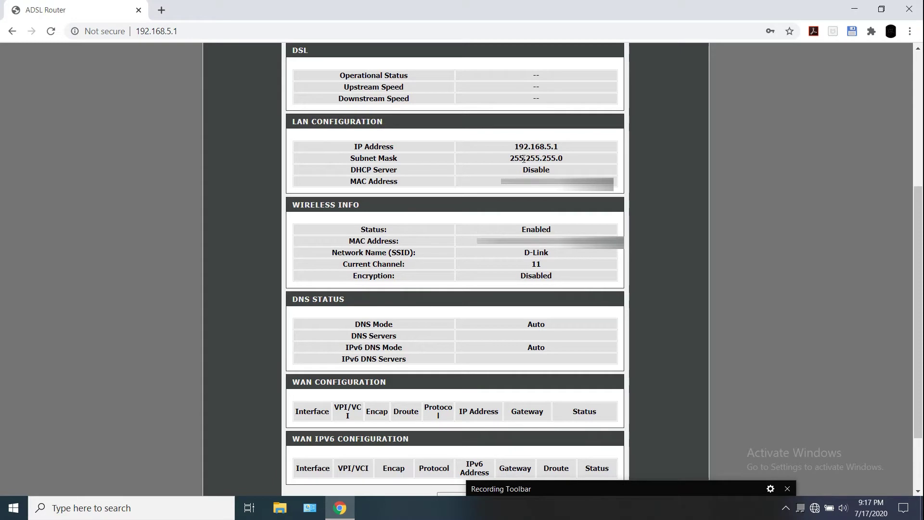
scroll(510, 215, "down", 2)
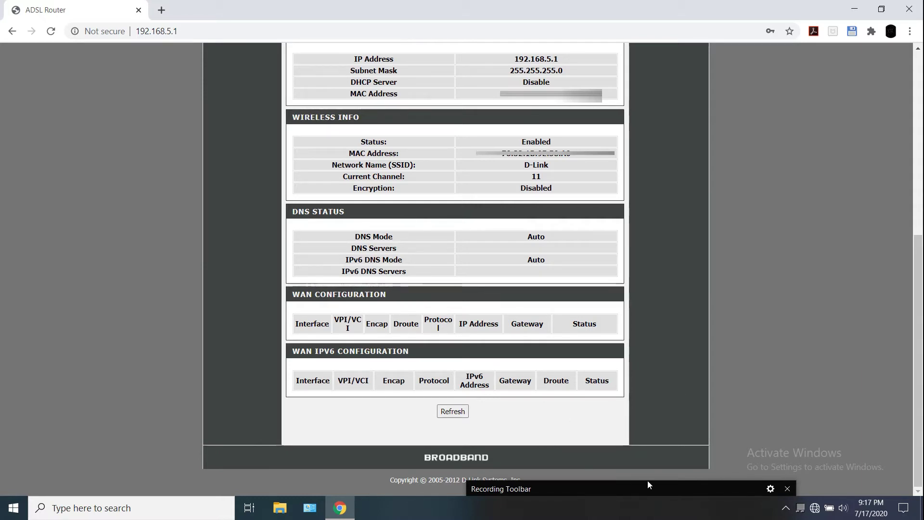
Check the current connection status in the Windows taskbar network list, then close it
left_click(791, 509)
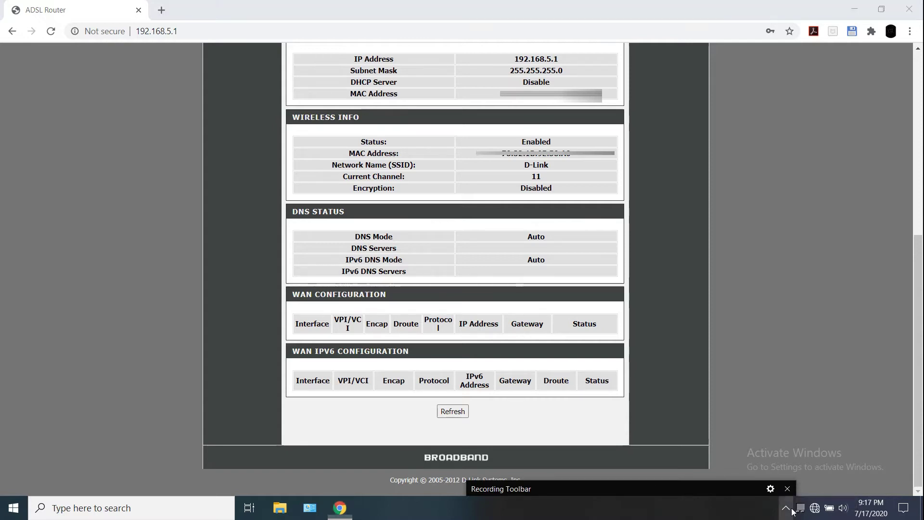
left_click(814, 508)
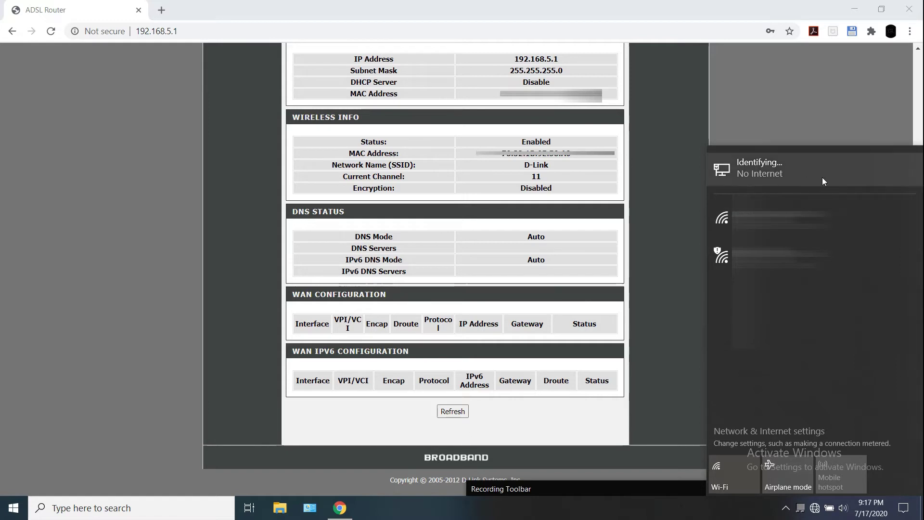
left_click(669, 487)
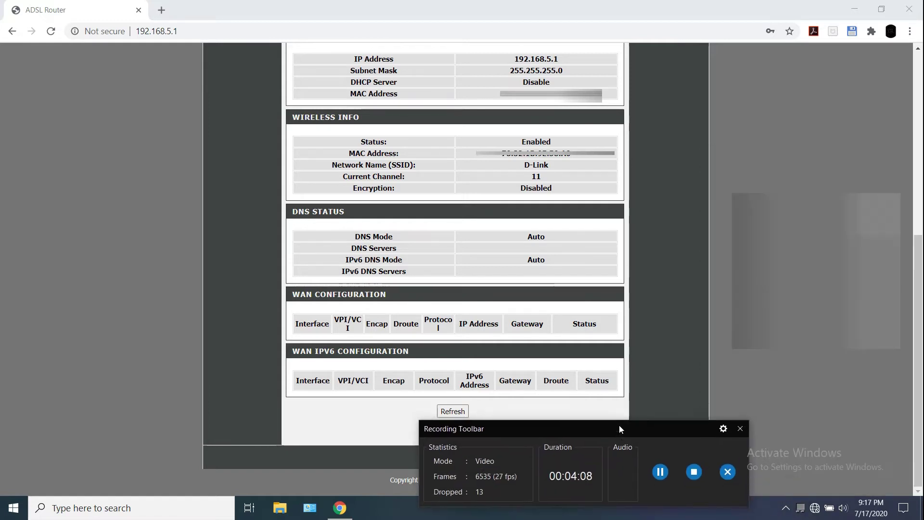
left_click_drag(678, 417, 636, 376)
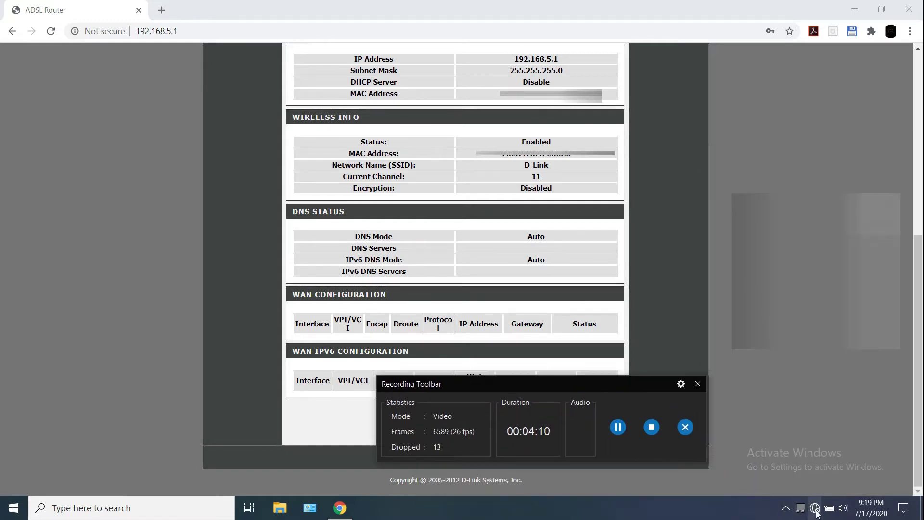
left_click(815, 511)
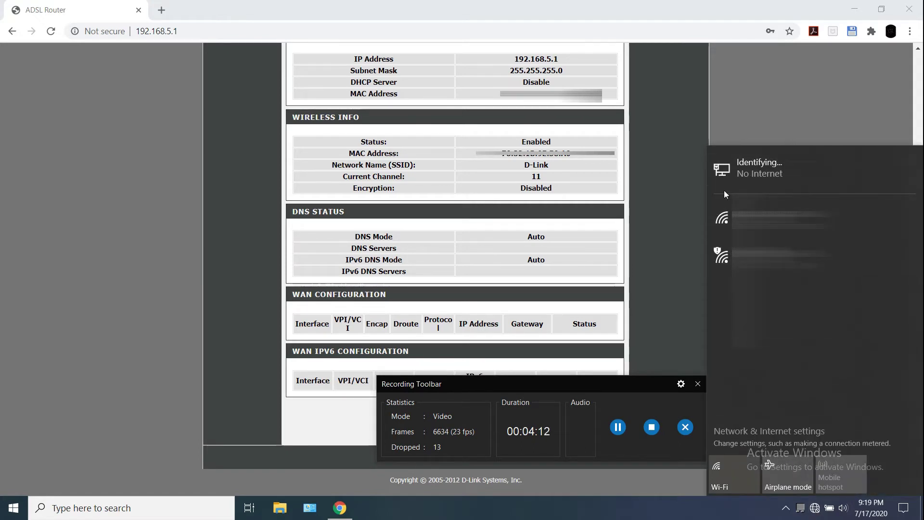
left_click(532, 189)
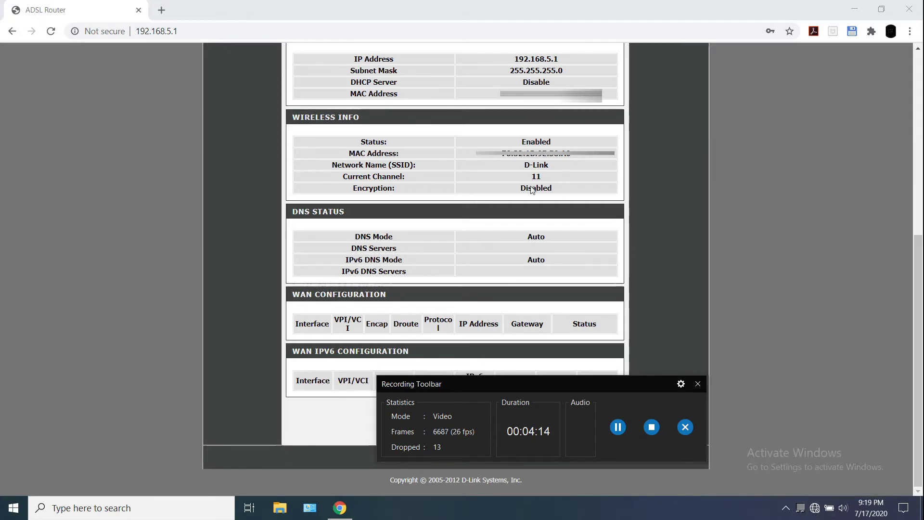
Reload the router page at 192.168.5.1 in Chrome
left_click(209, 30)
left_click(196, 31)
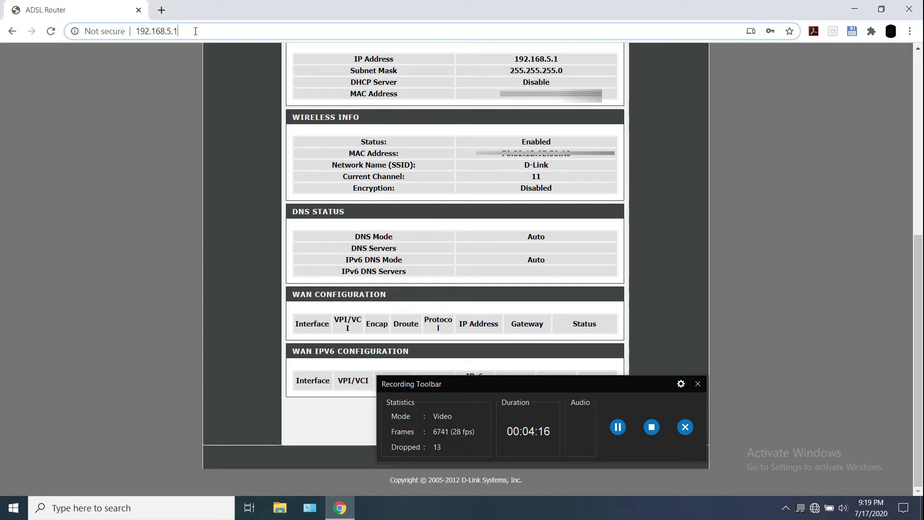
key("Return")
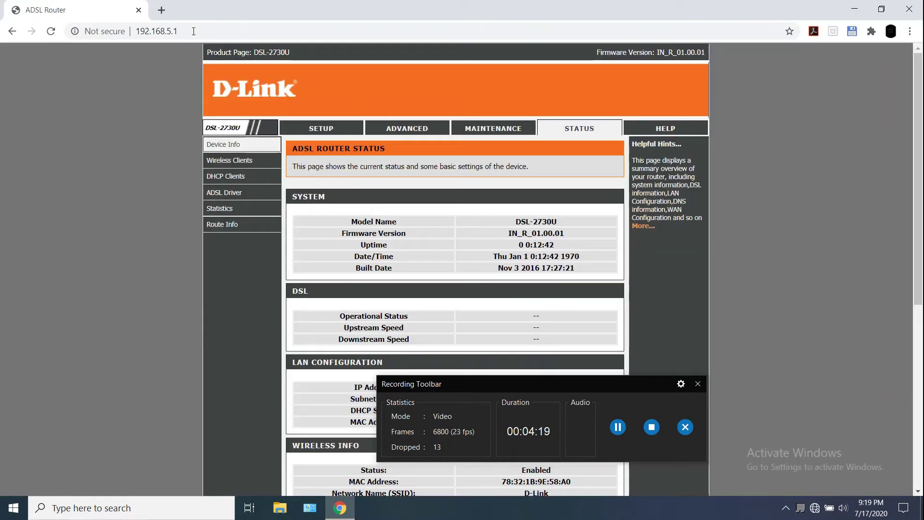
Close the router tab and load 192.168.1.1 in the browser
left_click(161, 10)
left_click(130, 10)
left_click(136, 9)
left_click(157, 31)
type("192.168.1.1")
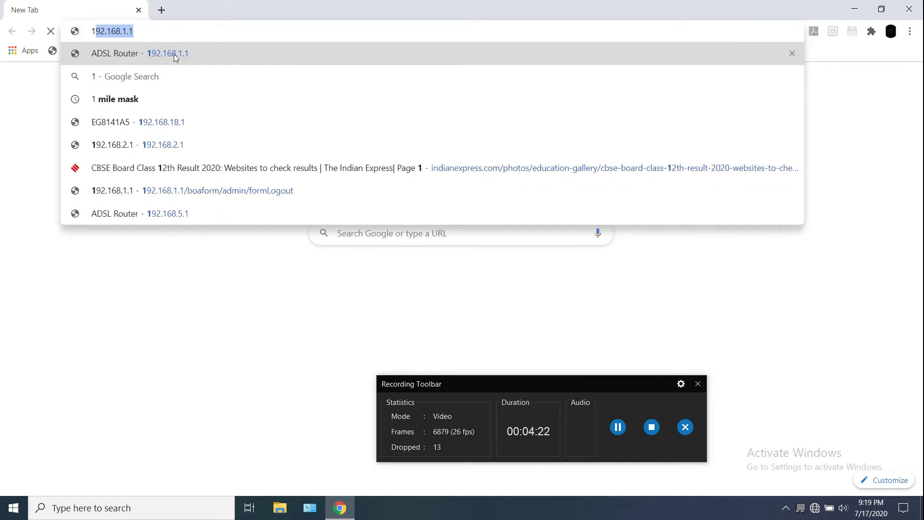
key("Return")
Change the address to 192.168.5.1 and load the router page
left_click(132, 31)
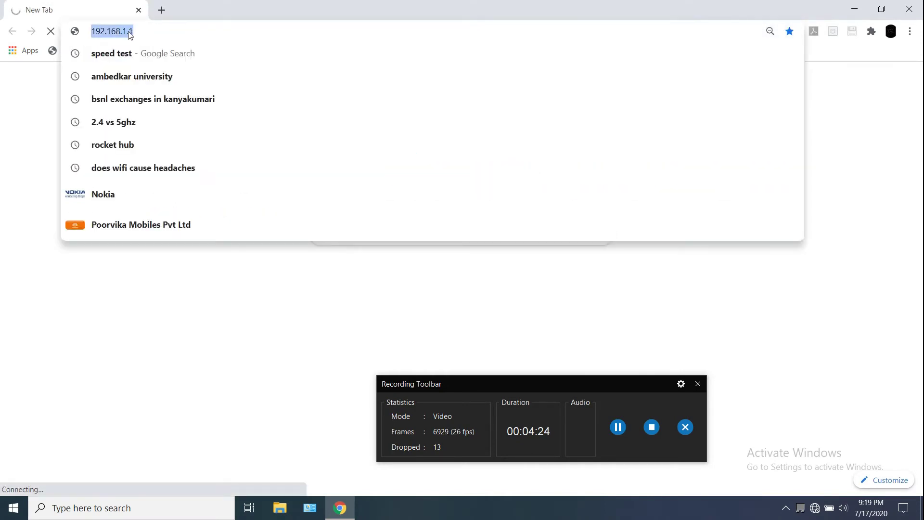
left_click(129, 31)
key("BackSpace")
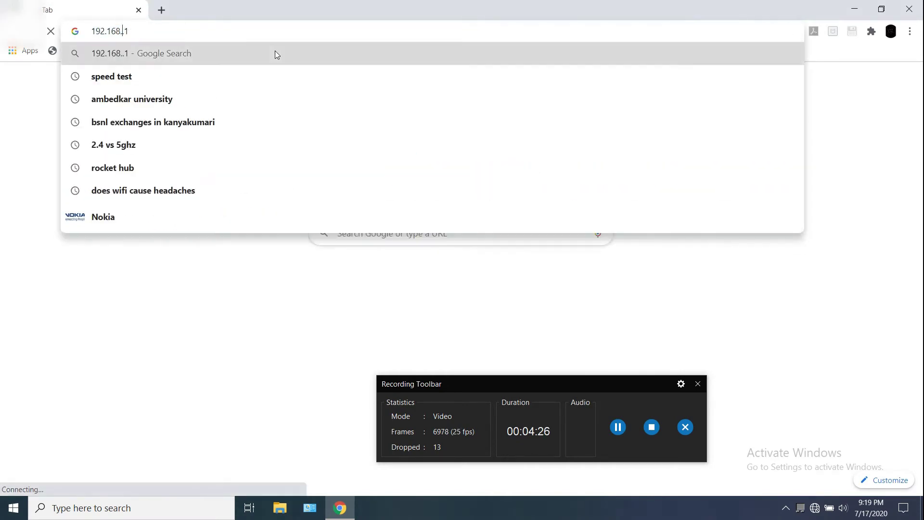
type("5")
left_click(279, 48)
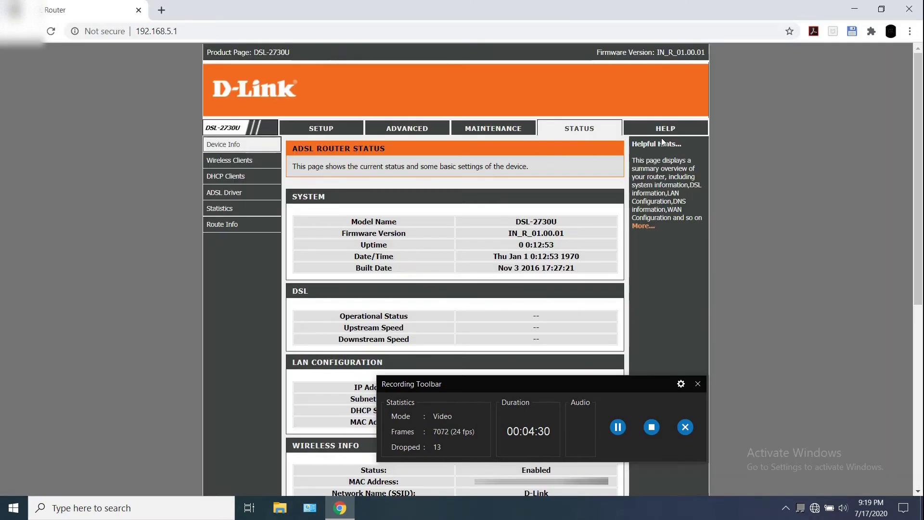
Close Chrome and check the network connection status in the taskbar tray
left_click(909, 9)
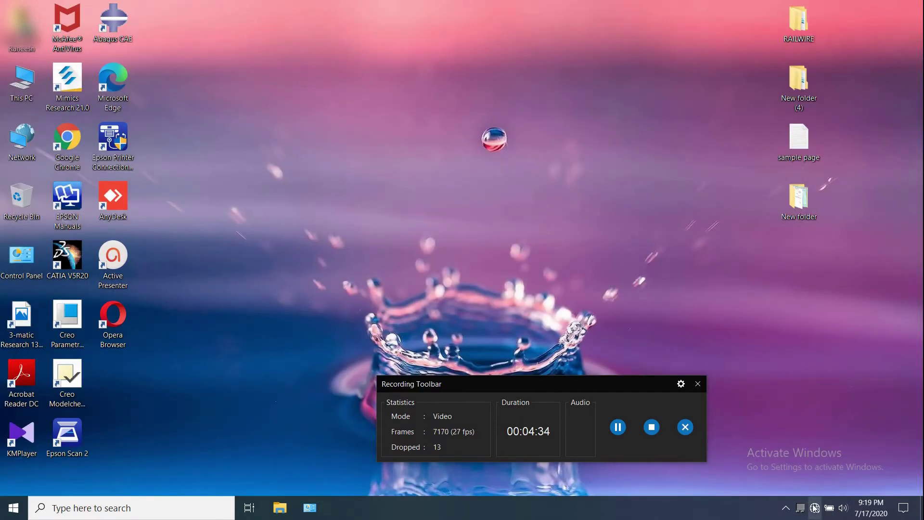
left_click(814, 507)
left_click(814, 507)
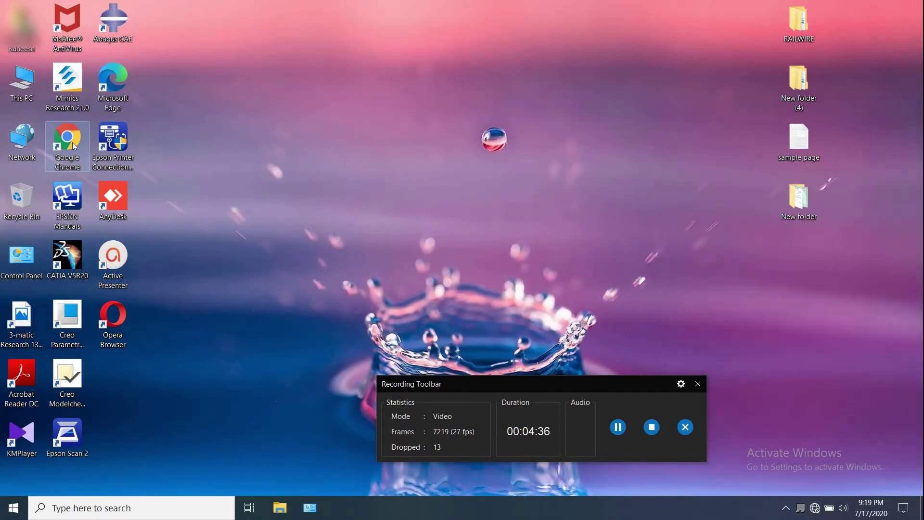
Relaunch Chrome and load 192.168.5.1 from the address bar
double_click(73, 145)
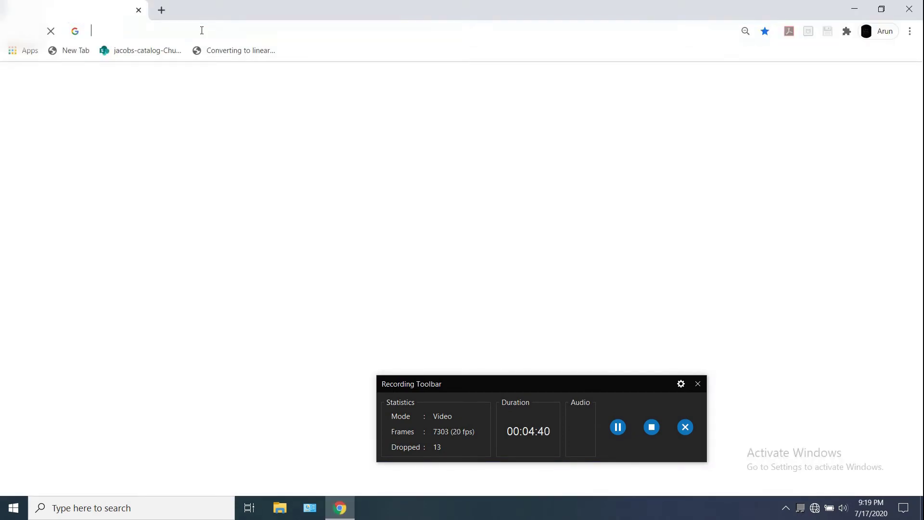
left_click(201, 30)
type("1")
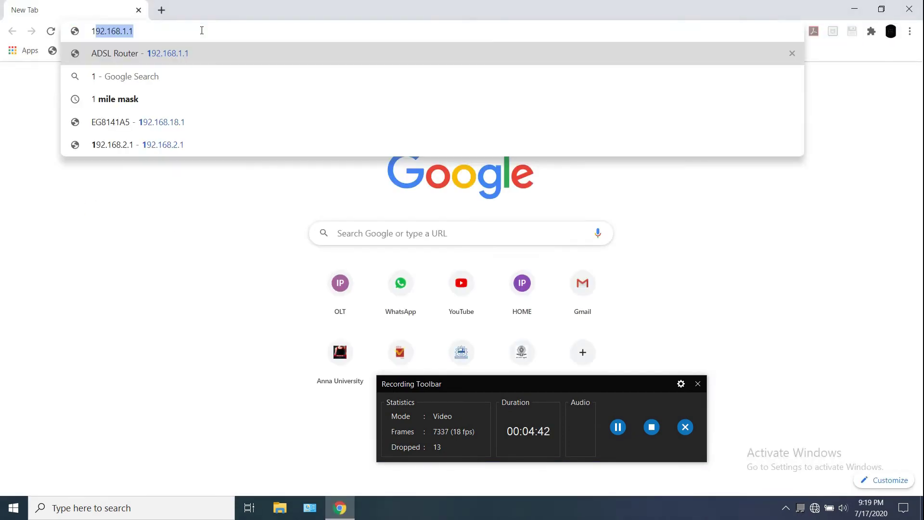
type("9")
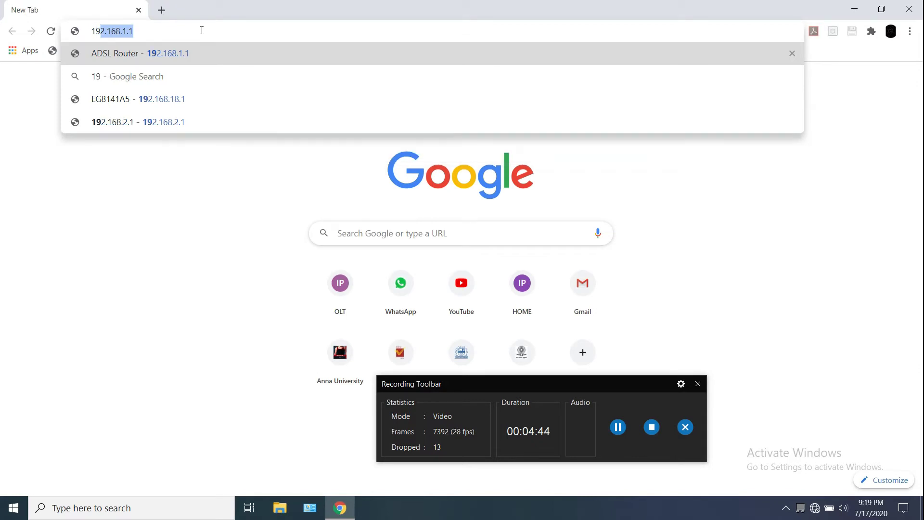
key("Right")
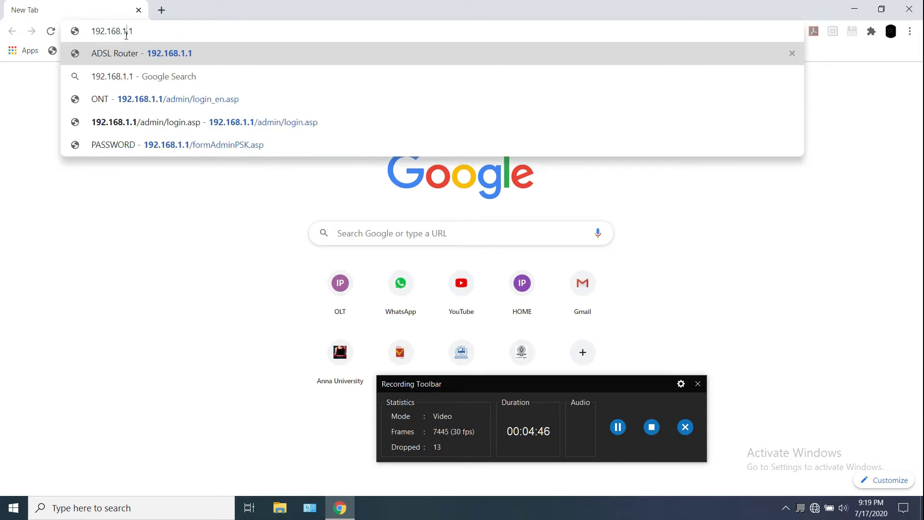
key("BackSpace")
key("BackSpace")
key("BackSpace")
type("5")
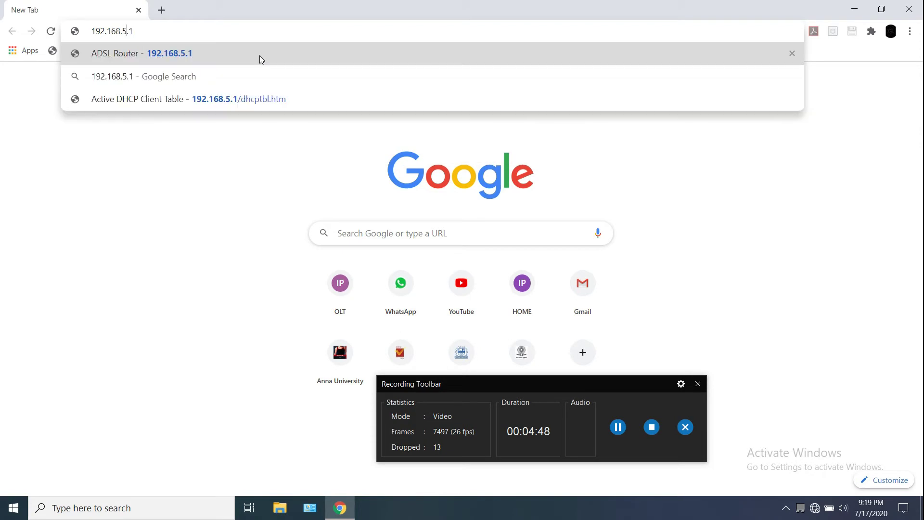
key("Return")
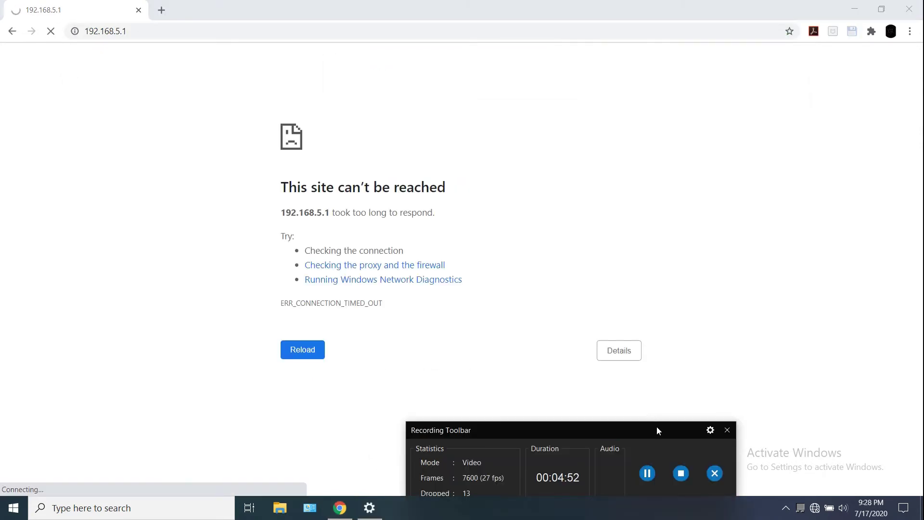
Check the tray network status, reload the timed-out 192.168.5.1 page, and open a new tab
left_click_drag(656, 430, 662, 484)
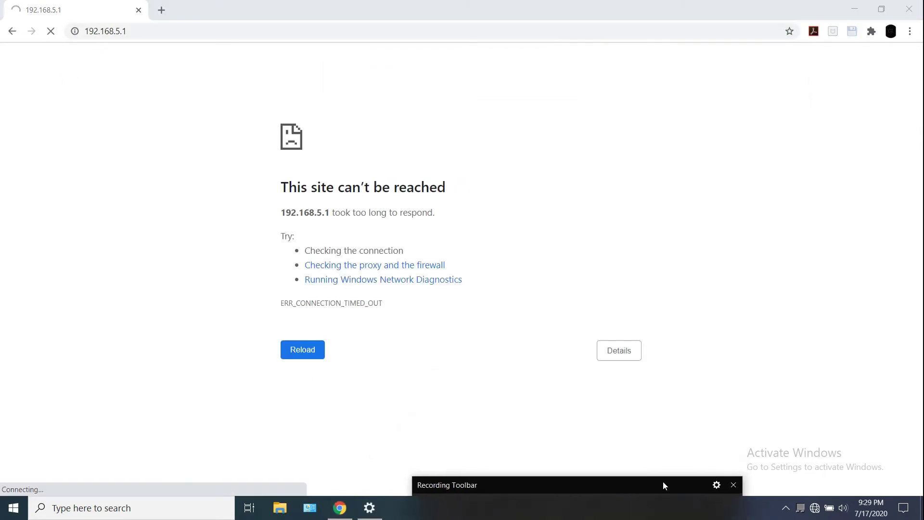
left_click(816, 509)
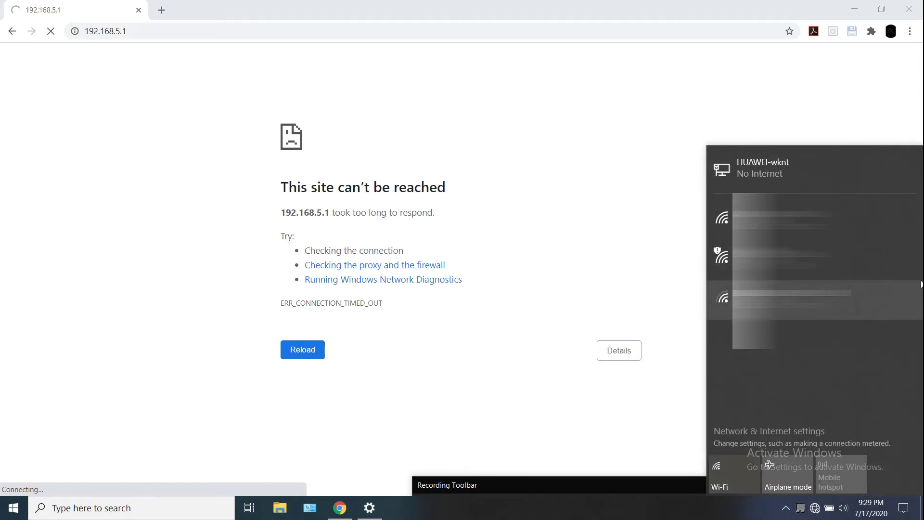
left_click(815, 508)
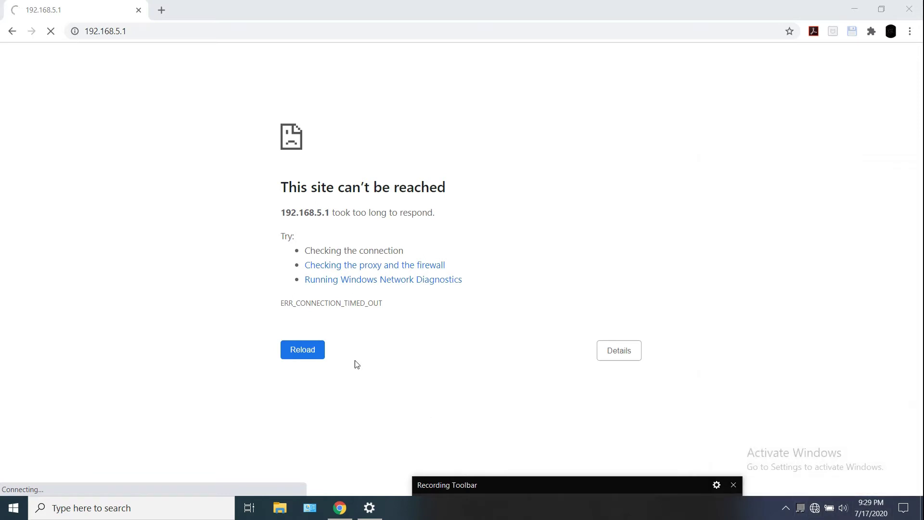
left_click(309, 355)
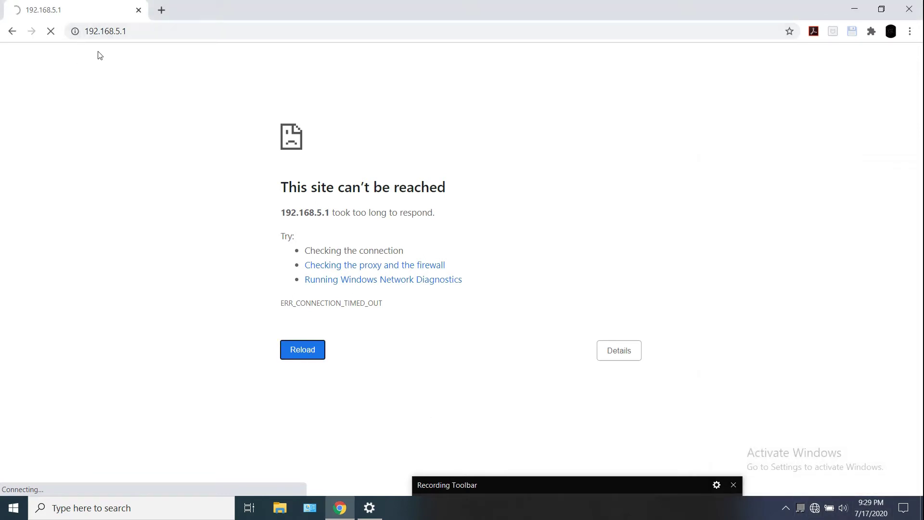
left_click(170, 8)
Open the ONU page at 192.168.18.1, close it, and view the laptop's network connections
left_click(168, 31)
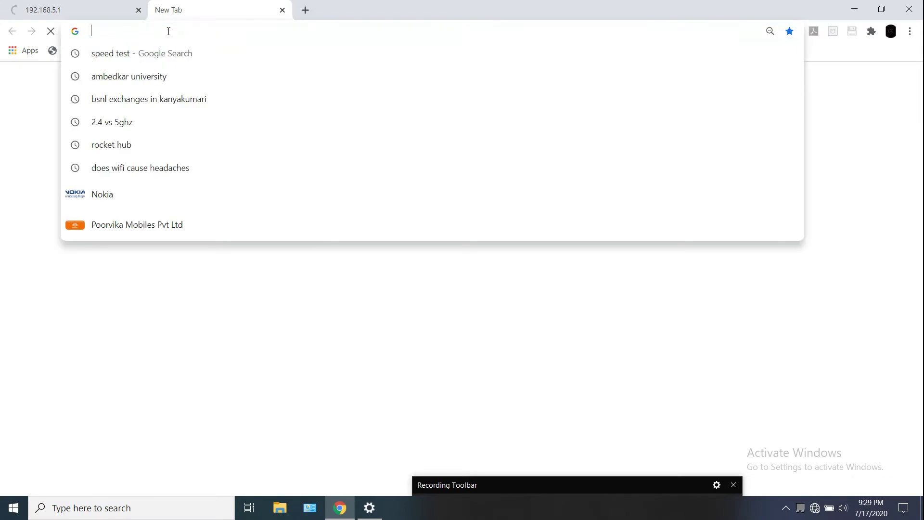
type("1")
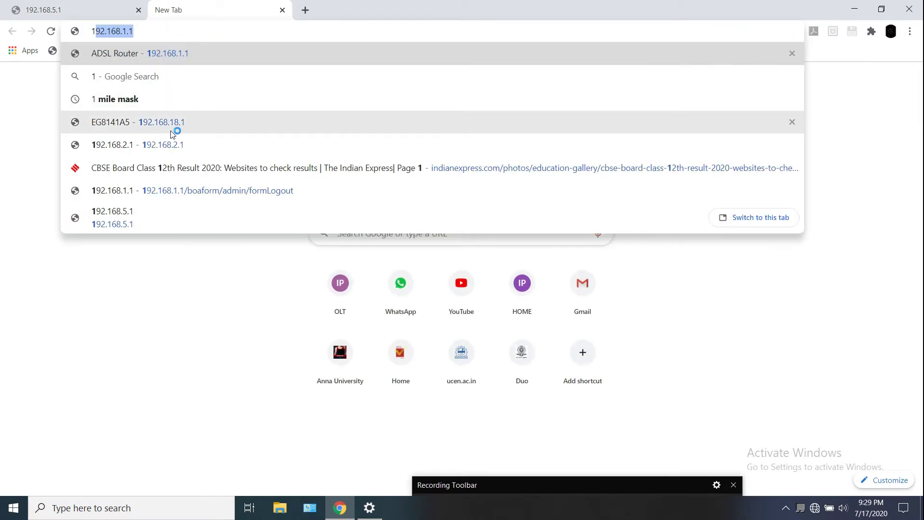
left_click(175, 126)
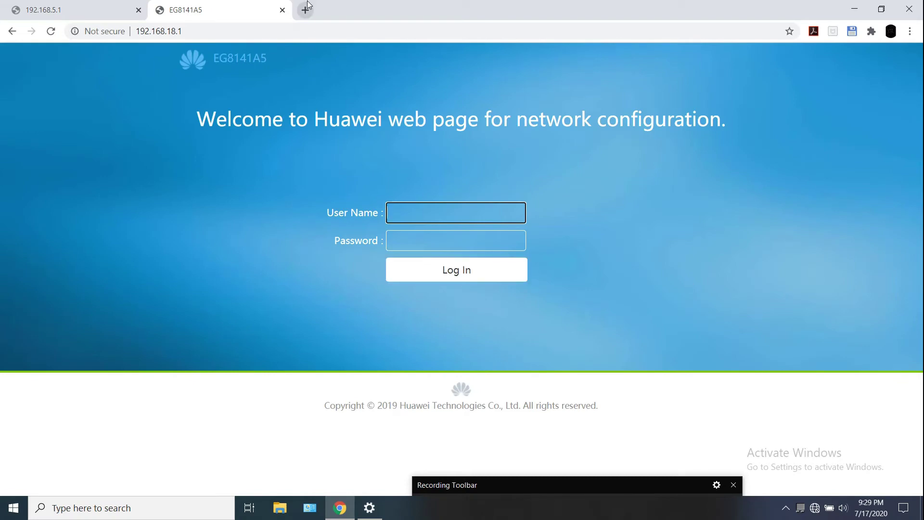
left_click(283, 10)
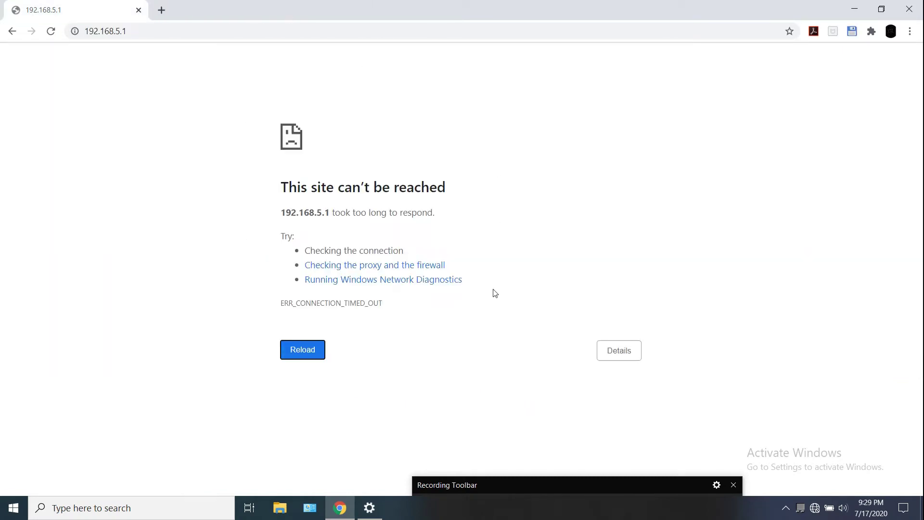
left_click(814, 507)
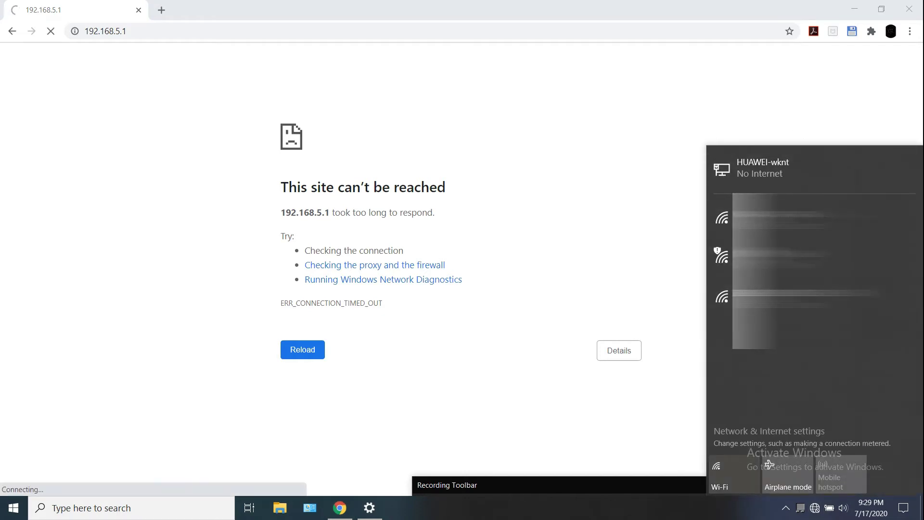
Check the network status again and retry loading 192.168.5.1 twice
left_click(816, 508)
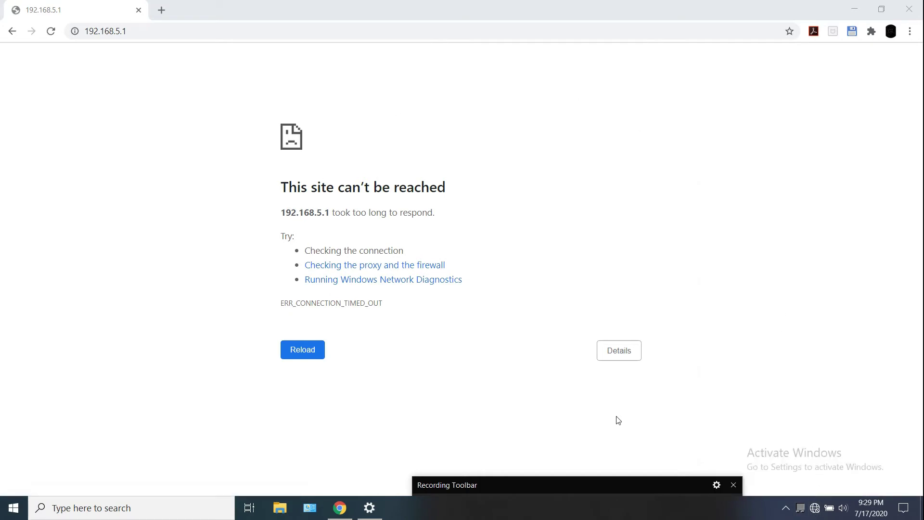
mouse_move(616, 483)
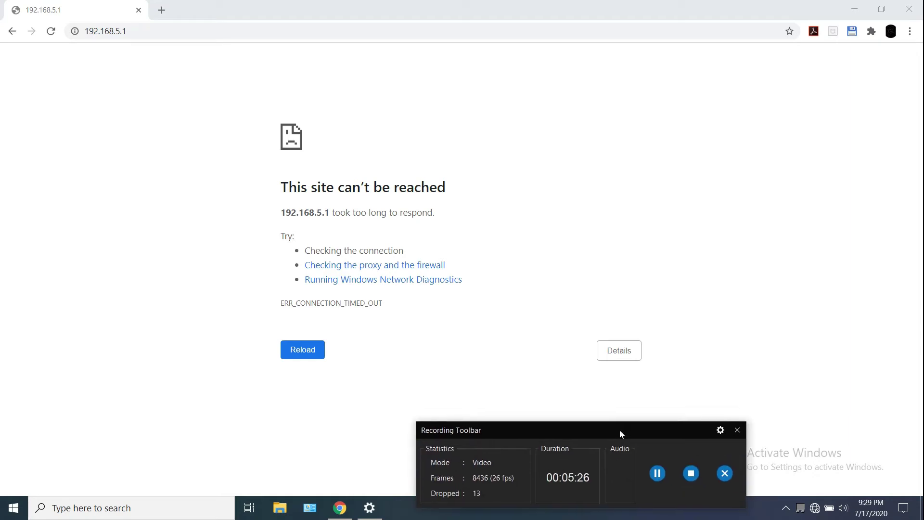
left_click_drag(620, 424, 581, 495)
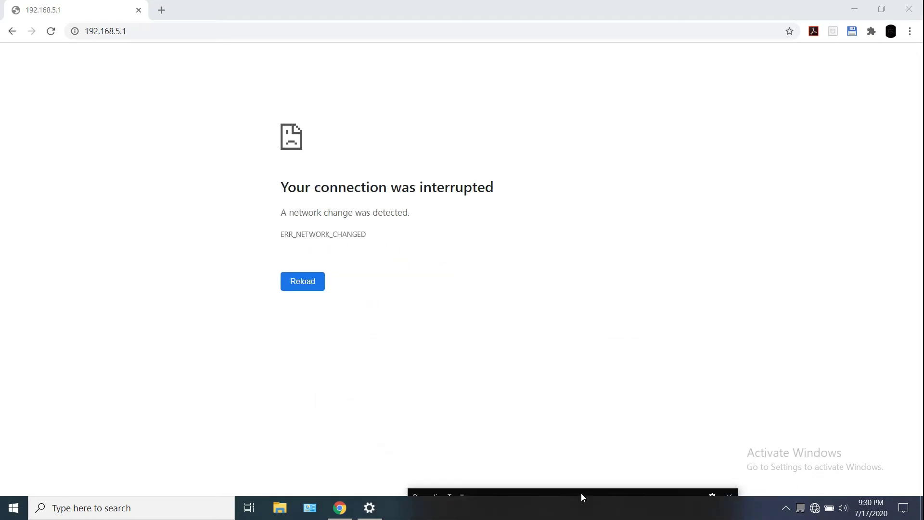
left_click(814, 508)
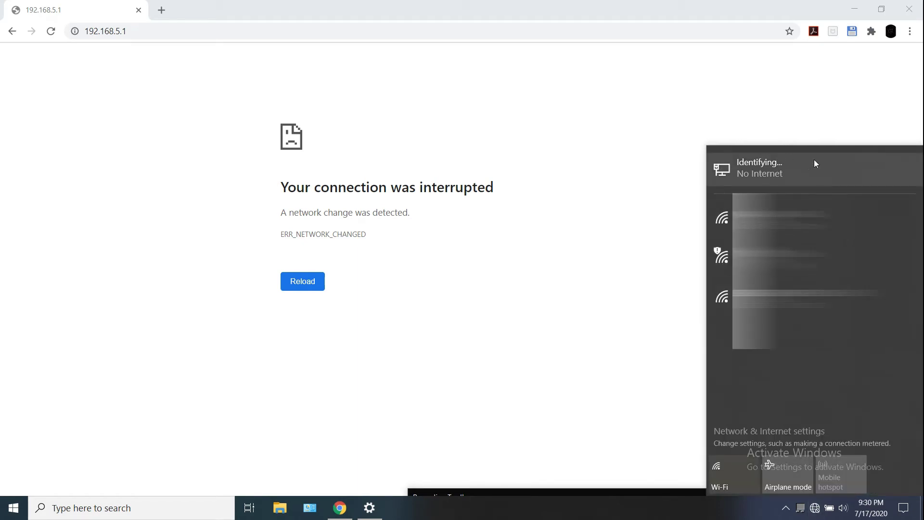
left_click(814, 508)
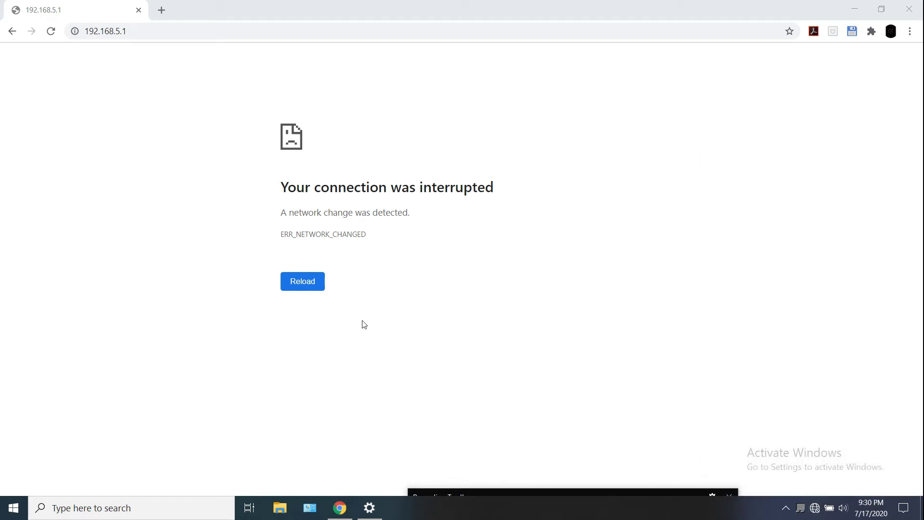
left_click(314, 286)
left_click(308, 282)
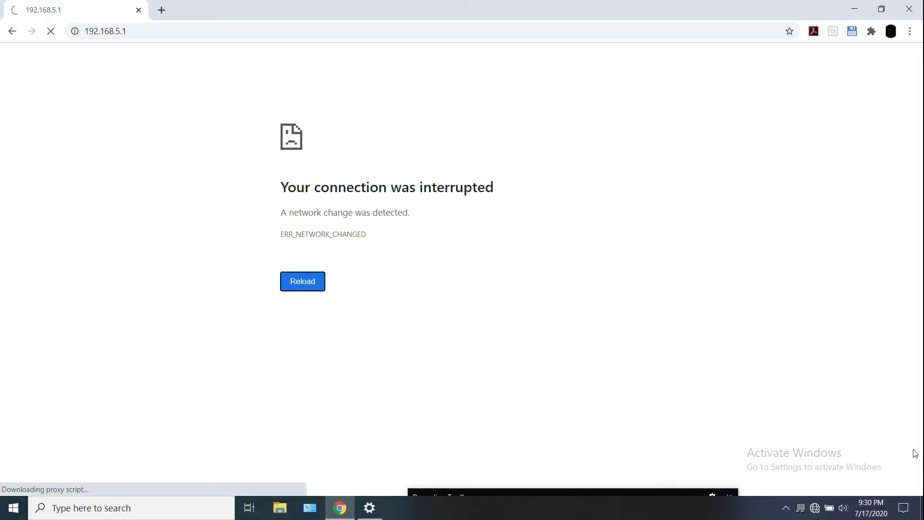
Recheck which network the laptop is on and retry 192.168.5.1 twice more
left_click(818, 509)
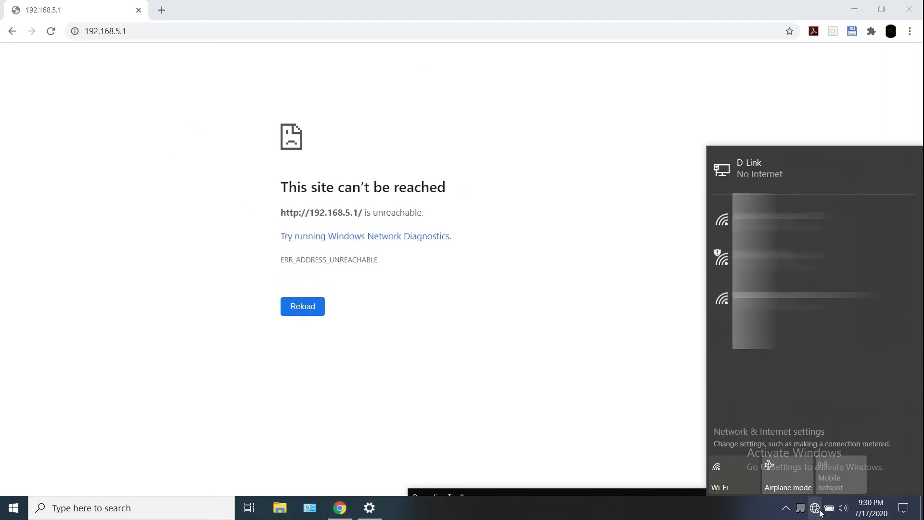
left_click(818, 509)
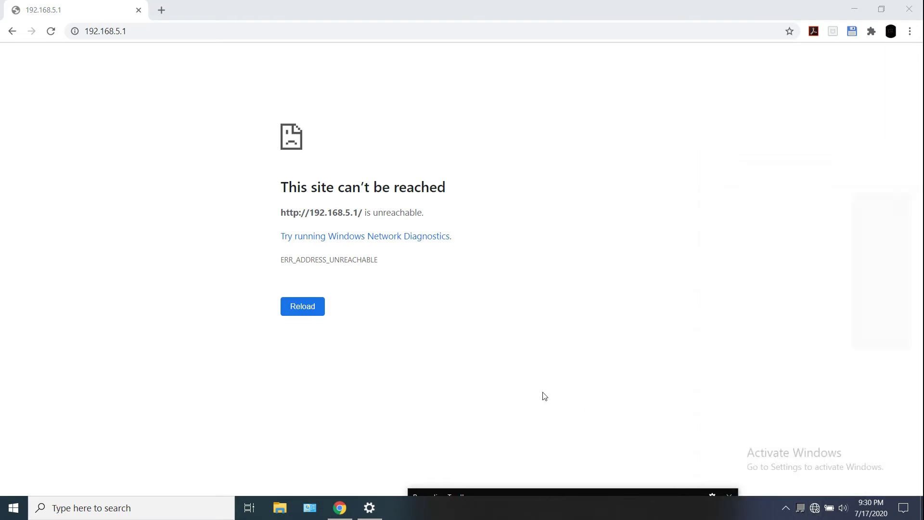
left_click(314, 311)
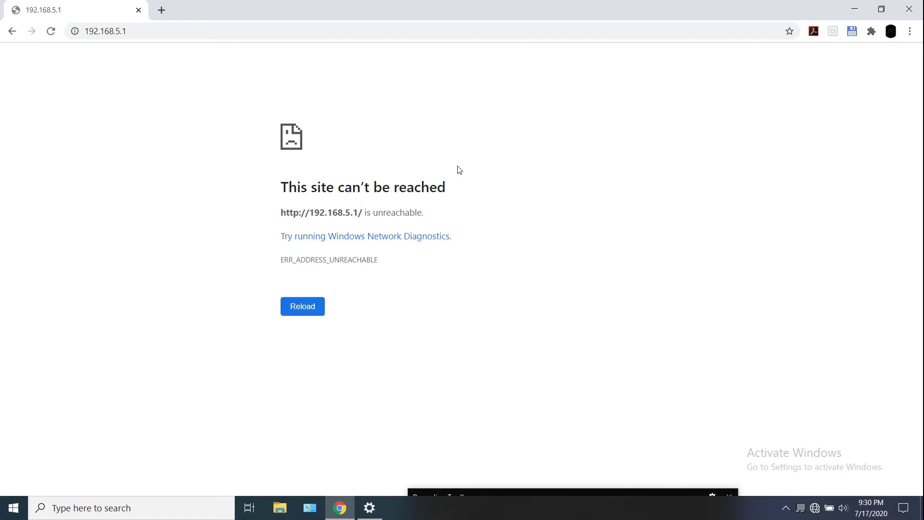
left_click(315, 313)
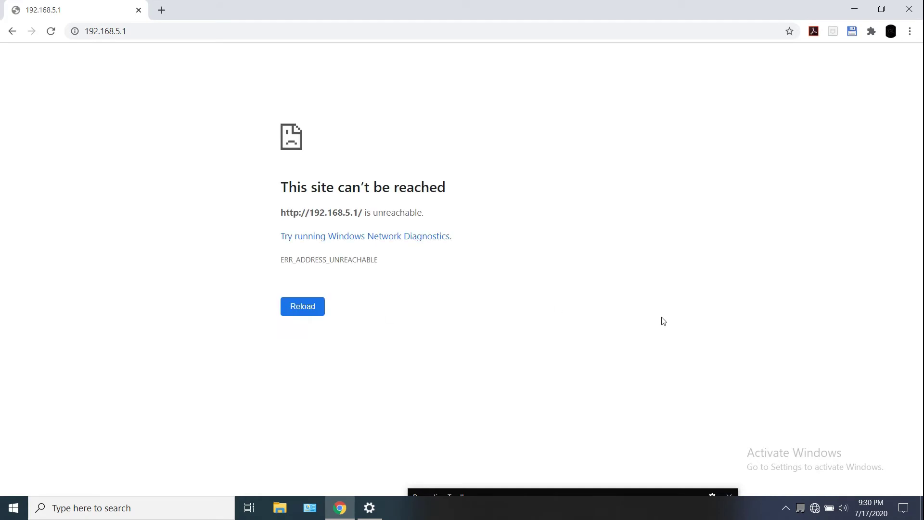
left_click(815, 508)
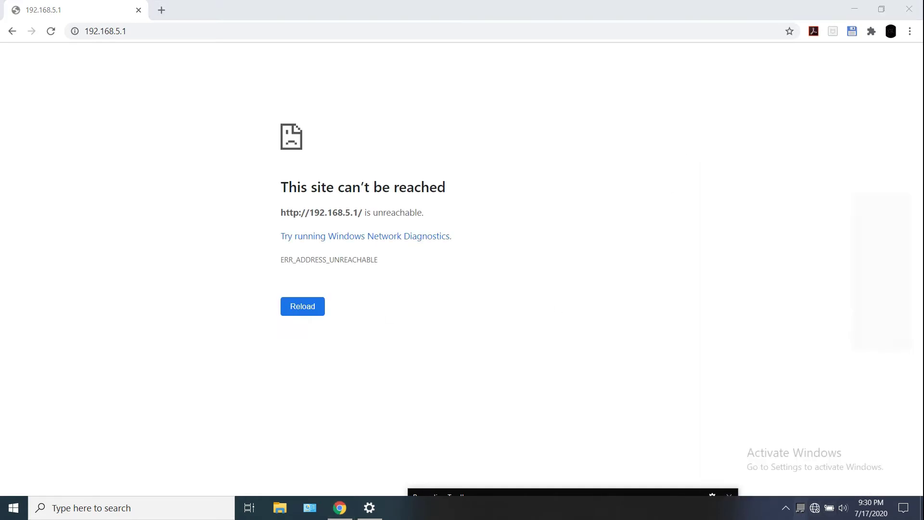
mouse_move(360, 513)
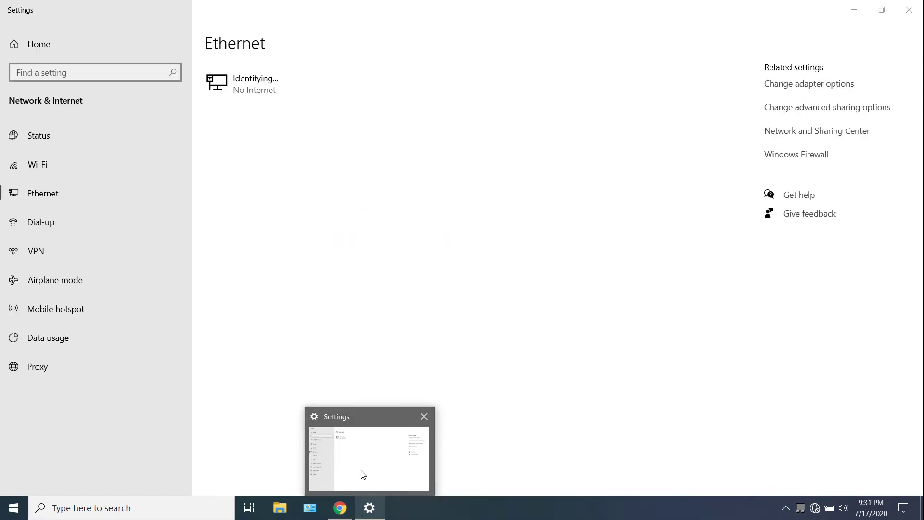
Review the Ethernet page showing No Internet, check the tray network list, and return to Chrome
left_click(363, 475)
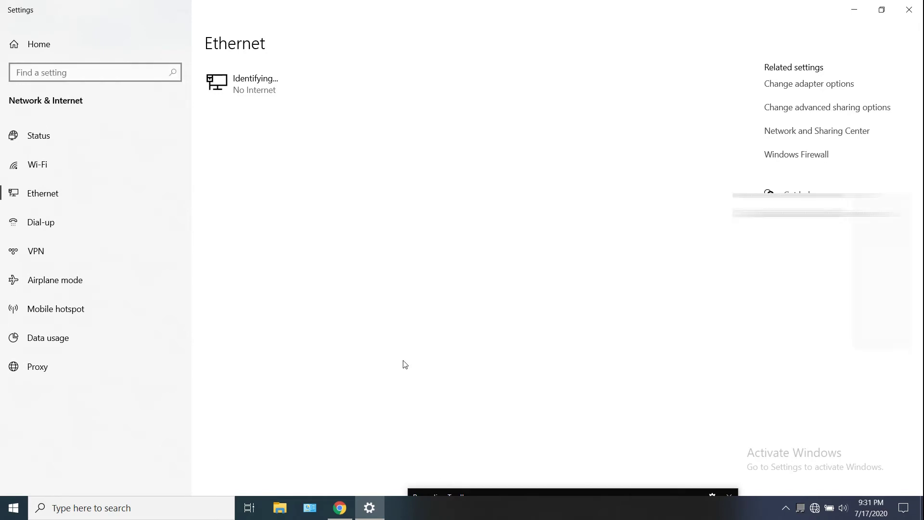
left_click(814, 508)
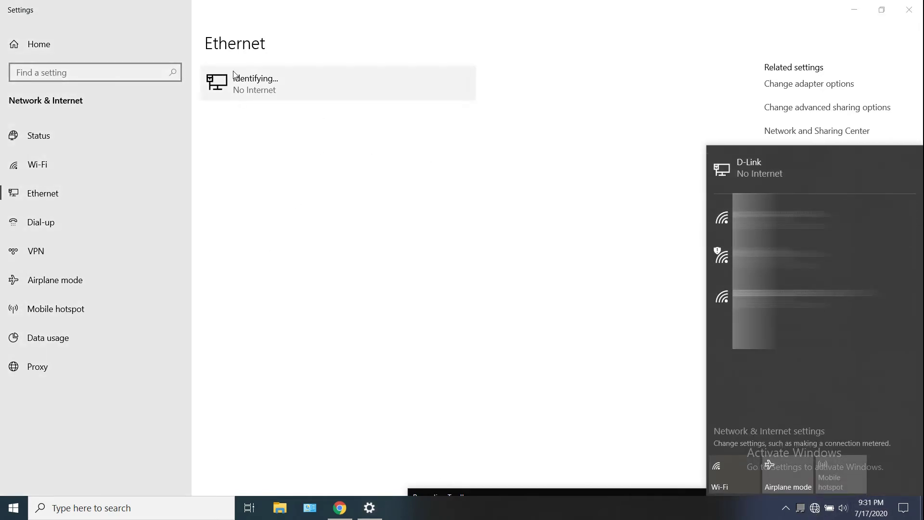
left_click(814, 507)
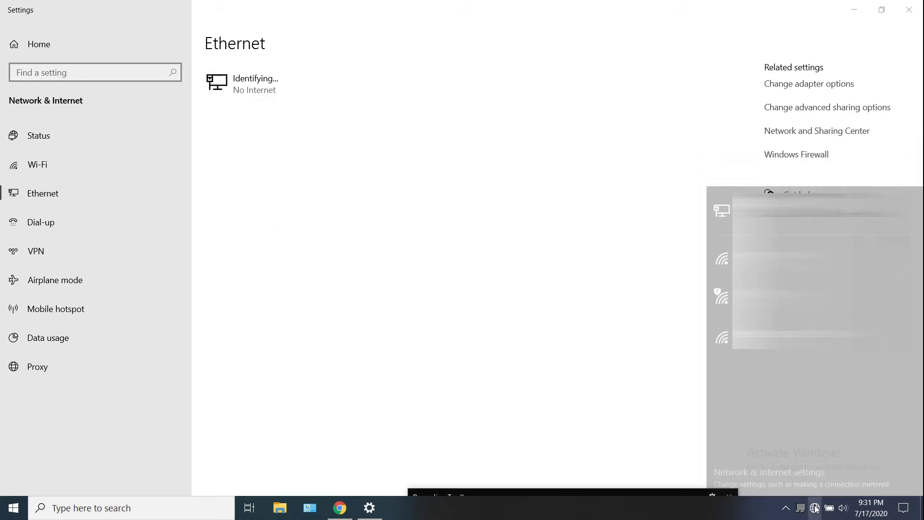
left_click(349, 505)
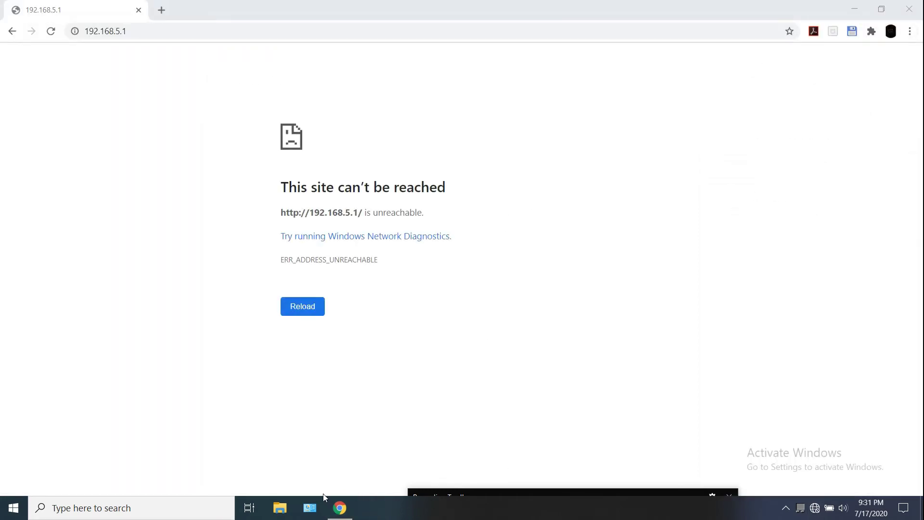
Open the Ethernet adapter's IPv4 properties through Network and Sharing Center
left_click(313, 505)
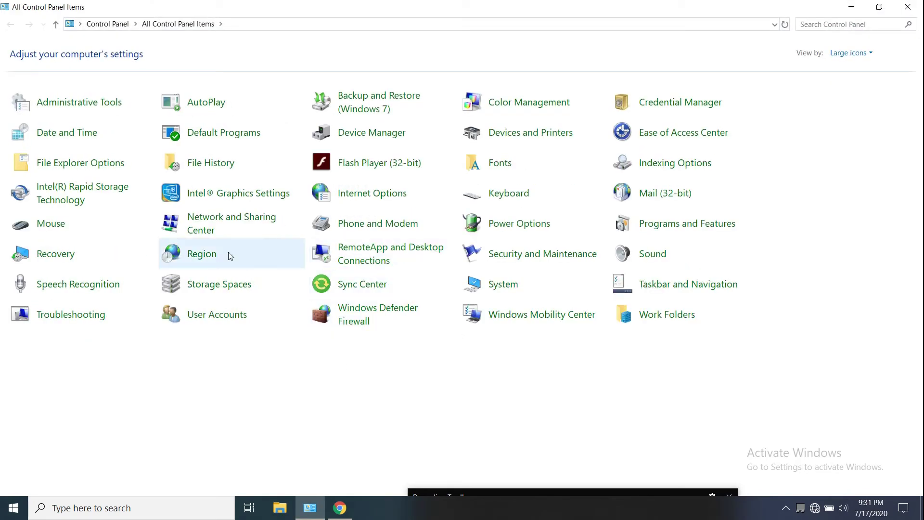
left_click(220, 228)
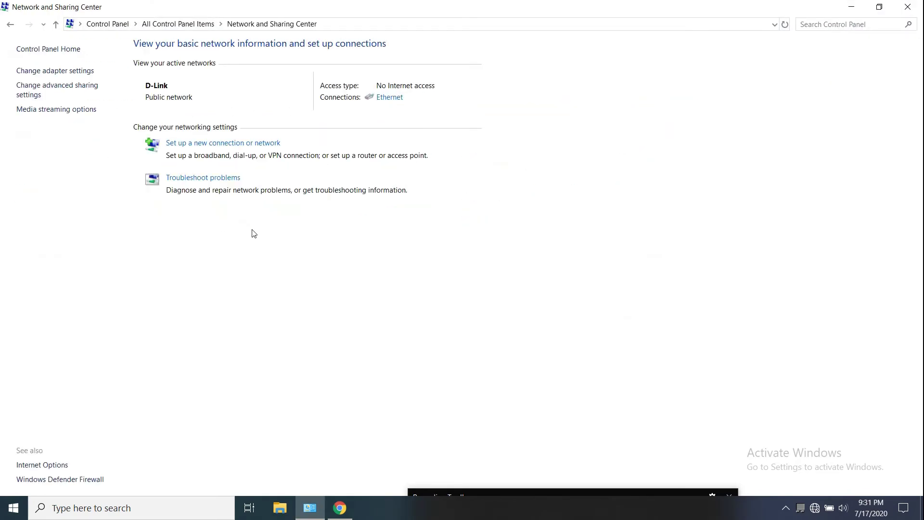
left_click(78, 72)
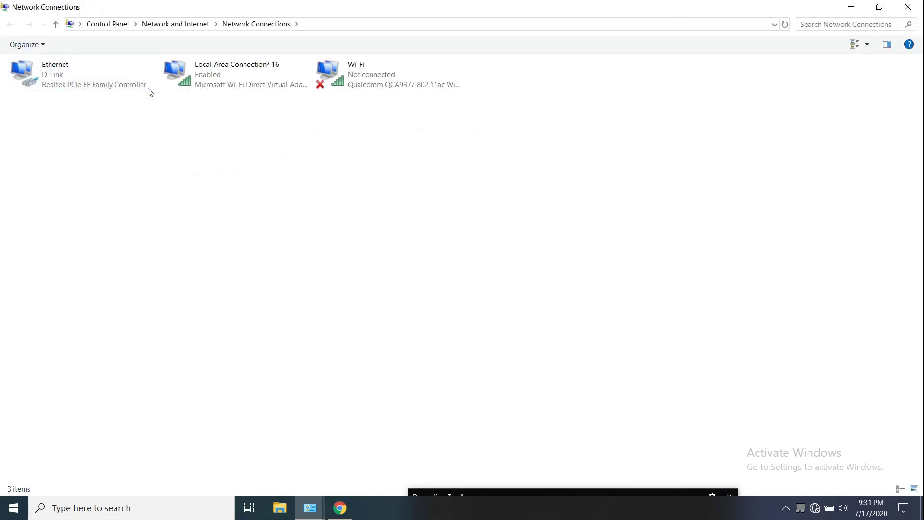
left_click(82, 87)
double_click(81, 82)
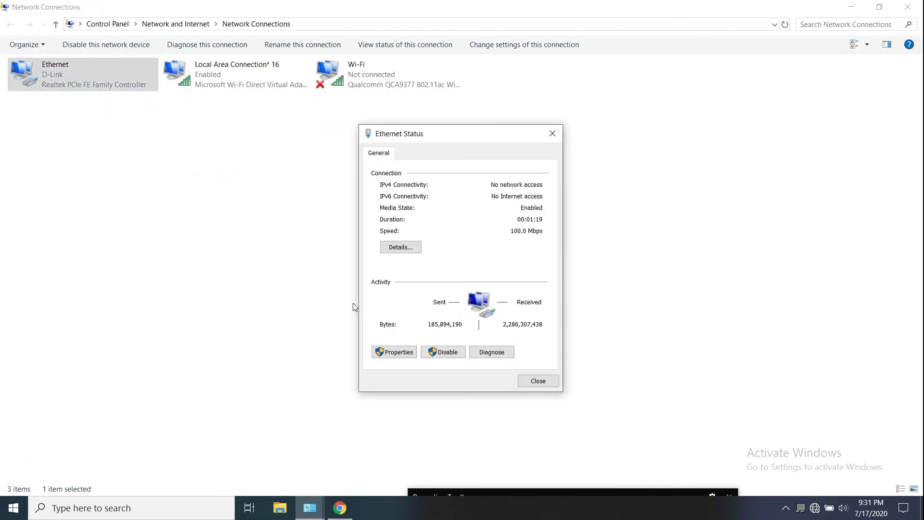
left_click(380, 349)
double_click(470, 273)
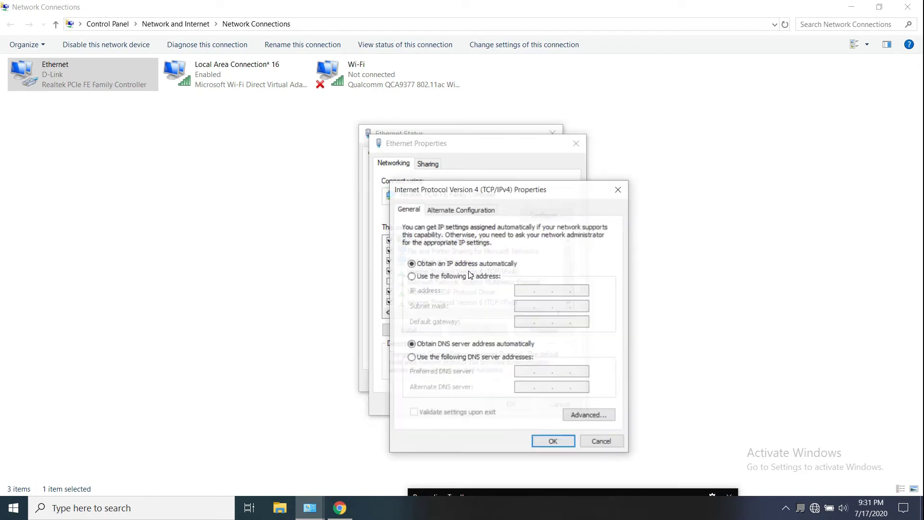
Enter static IP 192.168.5.5, mask 255.255.255.0, gateway 192.168.5.1, and confirm all dialogs
left_click(474, 280)
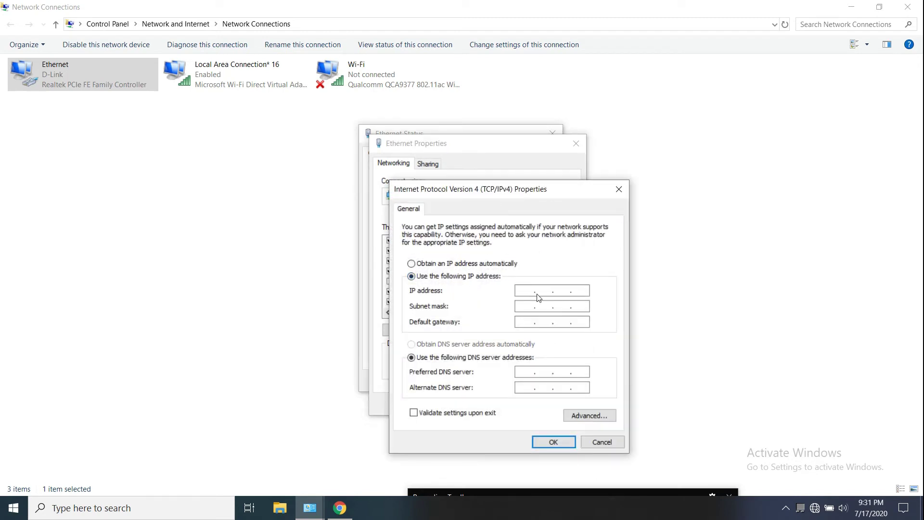
left_click(524, 293)
type("192 . 168 . 5 .")
left_click(580, 290)
type("5")
left_click(524, 307)
left_click(546, 326)
type("192.168.5.1")
left_click(557, 447)
left_click(516, 403)
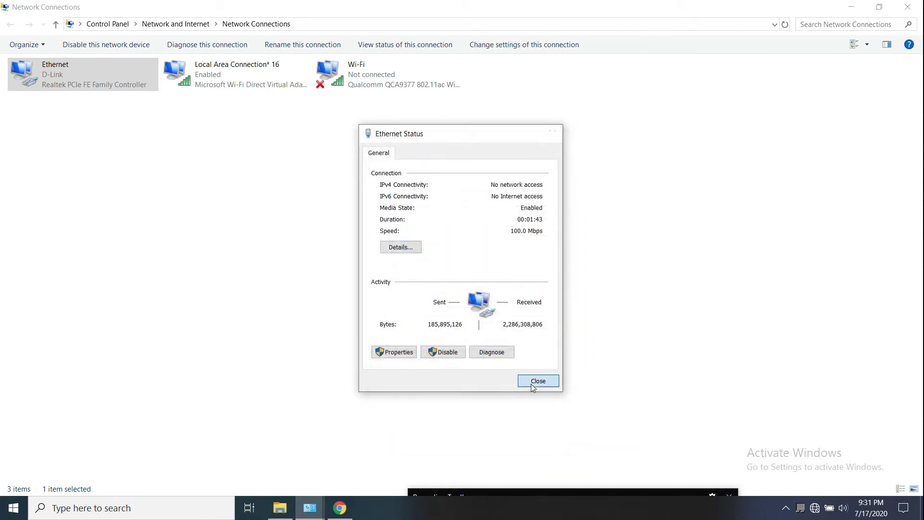
left_click(533, 381)
Reload 192.168.5.1, sign in to the router's status page, then replace it with a blank tab
left_click(426, 260)
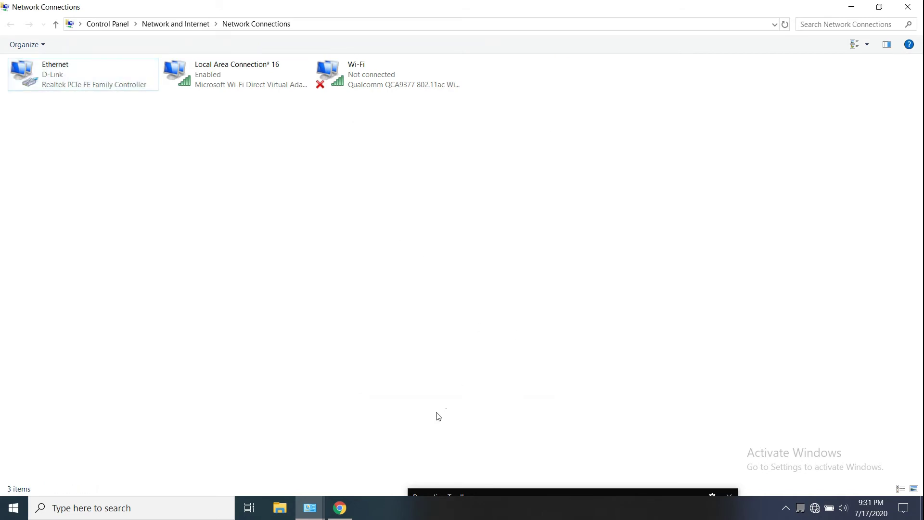
left_click(343, 509)
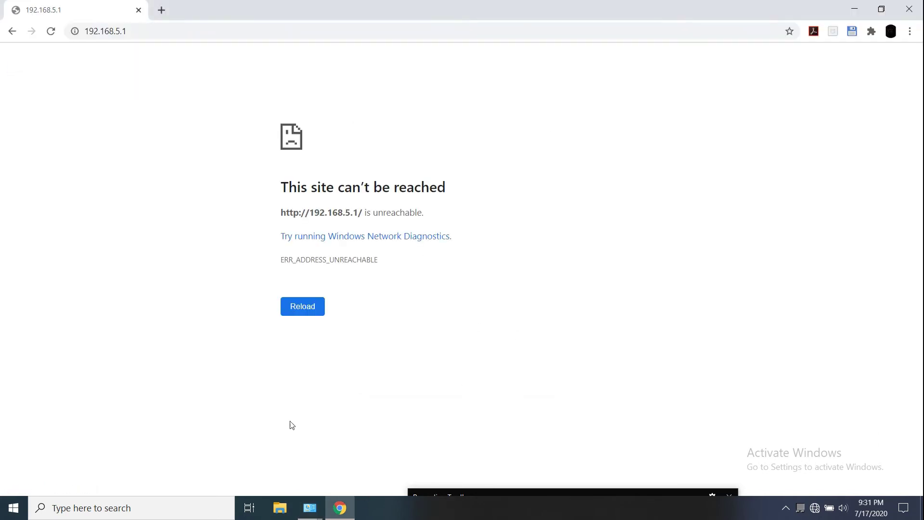
left_click(295, 304)
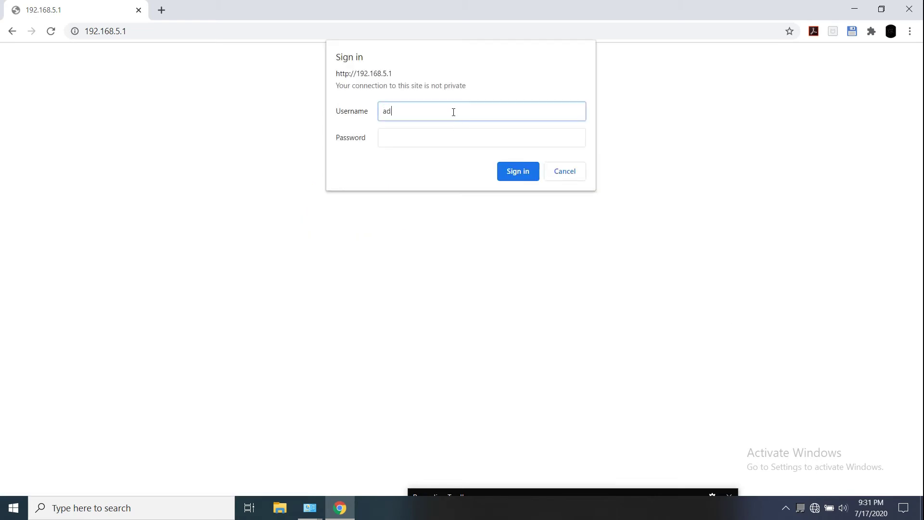
left_click(446, 140)
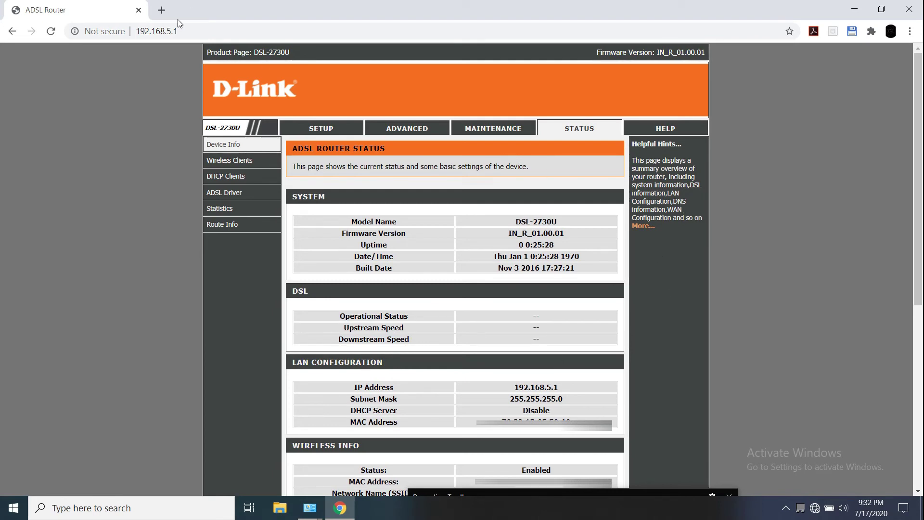
left_click(161, 9)
left_click(139, 10)
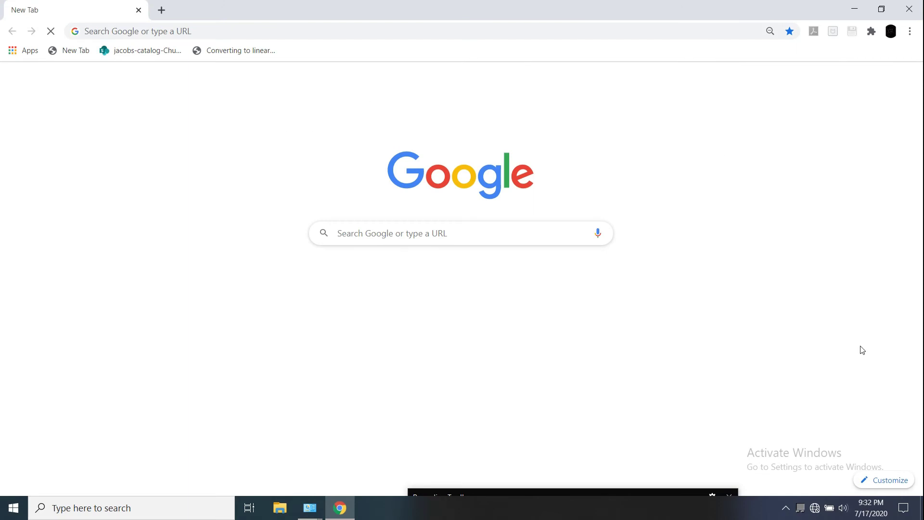
Check the tray network list and open the Ethernet adapter's properties from Network Connections
left_click(814, 507)
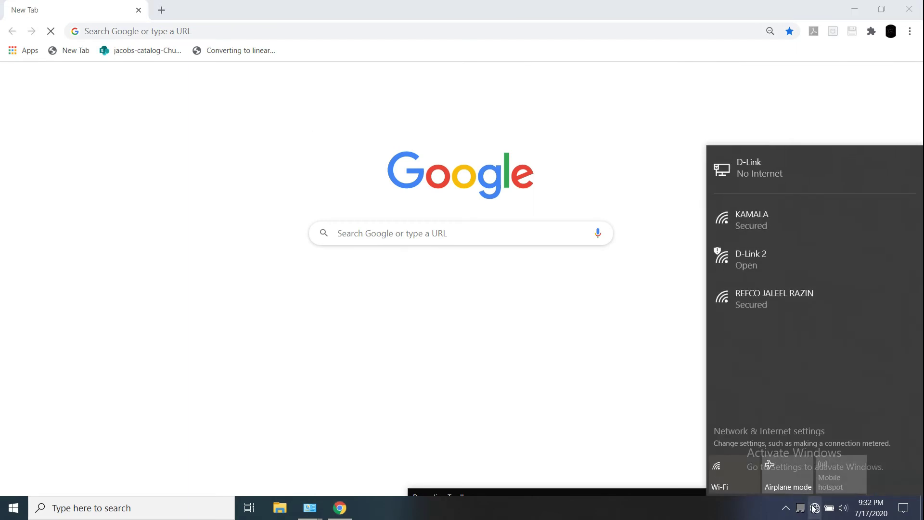
left_click(814, 508)
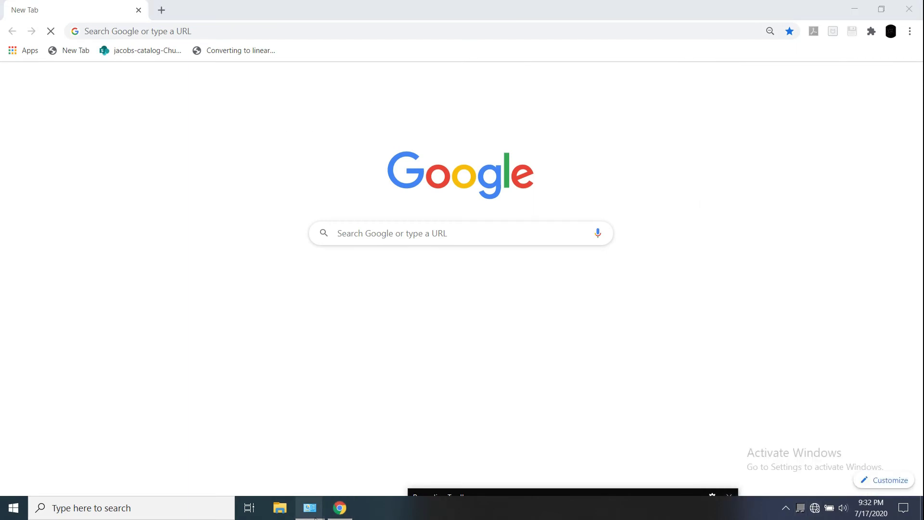
mouse_move(310, 507)
left_click(350, 446)
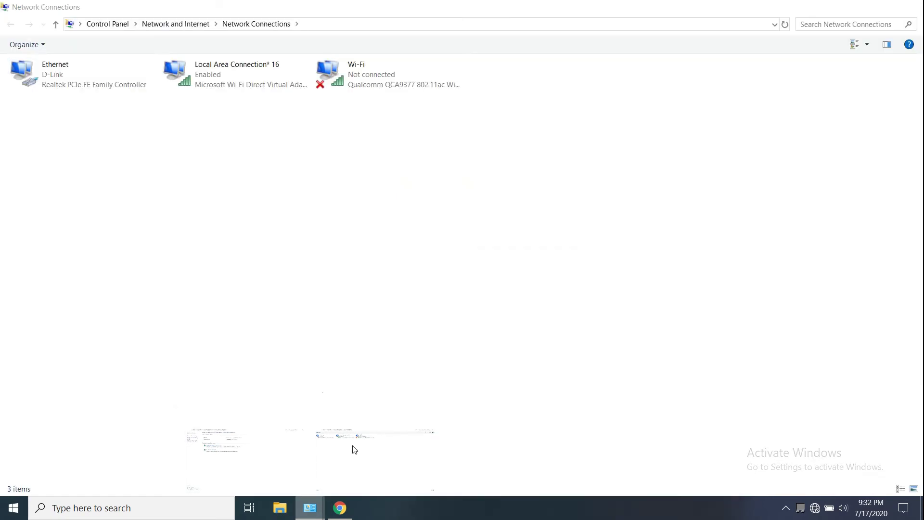
left_click(74, 64)
double_click(73, 65)
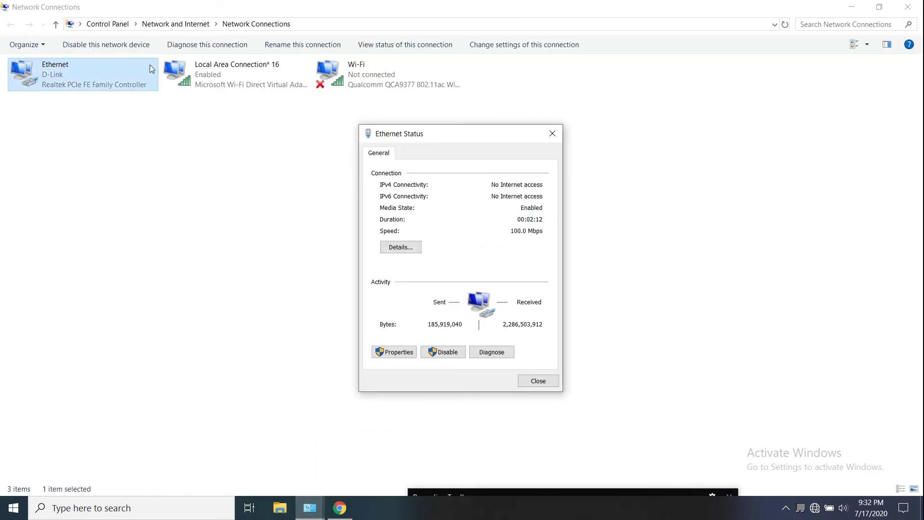
left_click(409, 347)
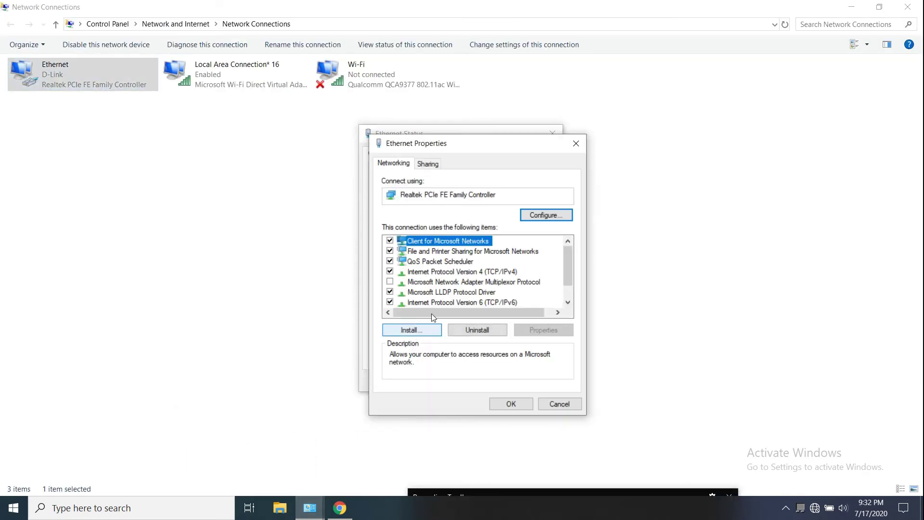
Review the IPv4 settings, try automatic addressing, then cancel and close the Ethernet dialogs
double_click(461, 275)
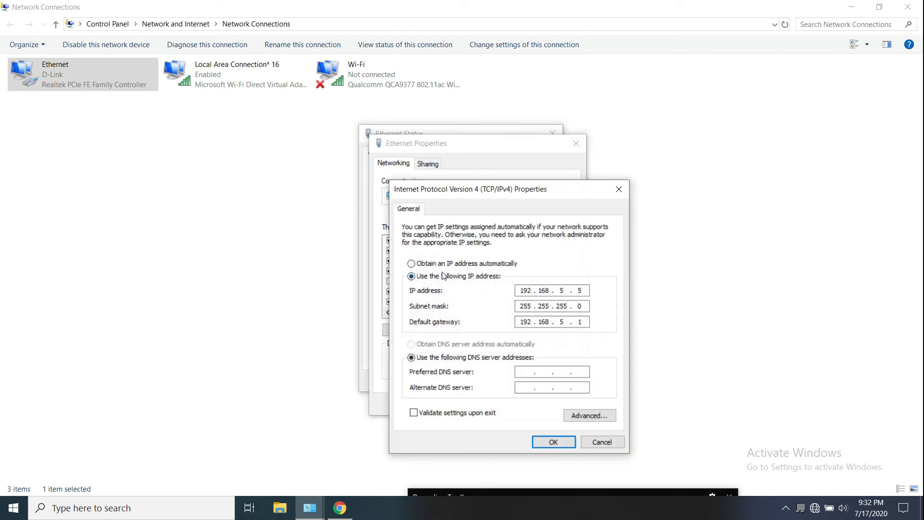
left_click(411, 263)
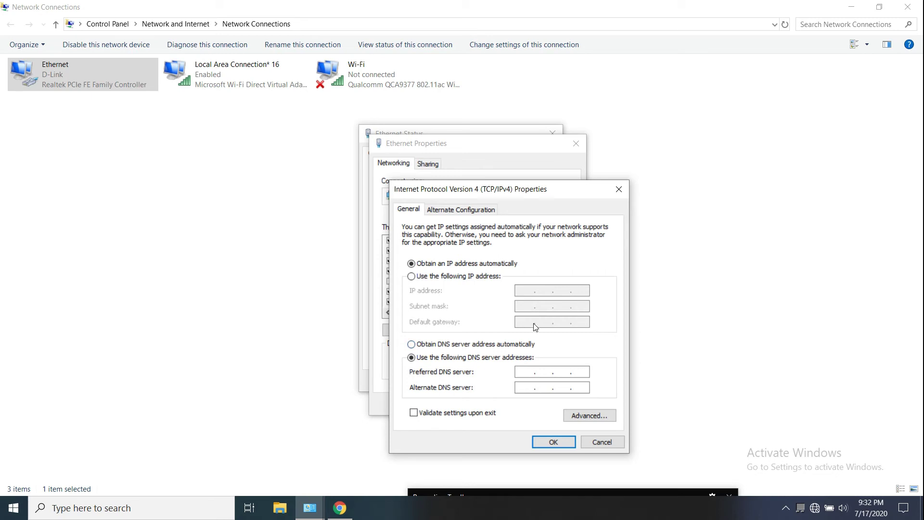
left_click(599, 442)
left_click(559, 398)
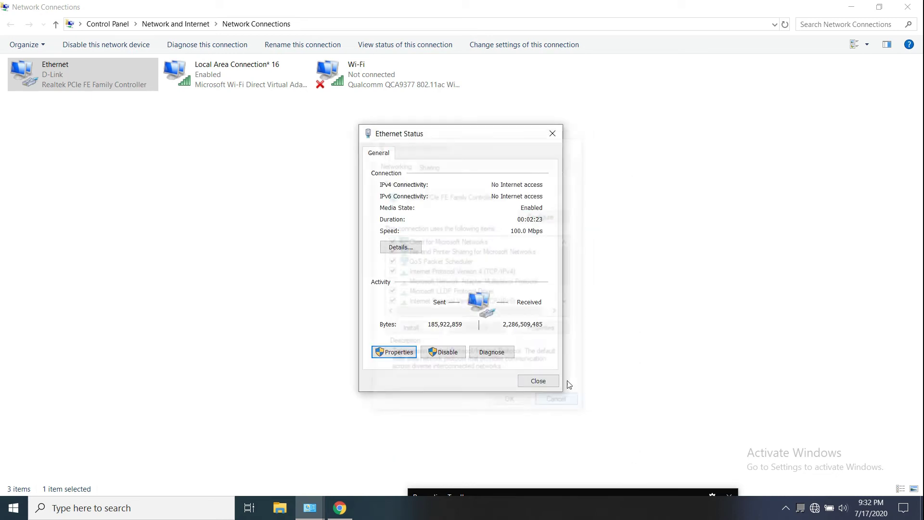
left_click(538, 382)
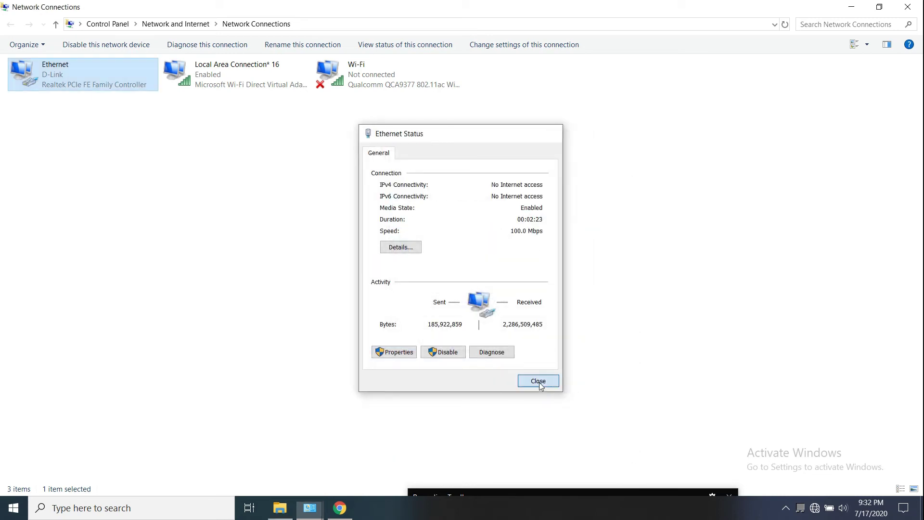
Load the router page at 192.168.5.1 in Chrome and go to its Setup pages
left_click(342, 506)
left_click(191, 33)
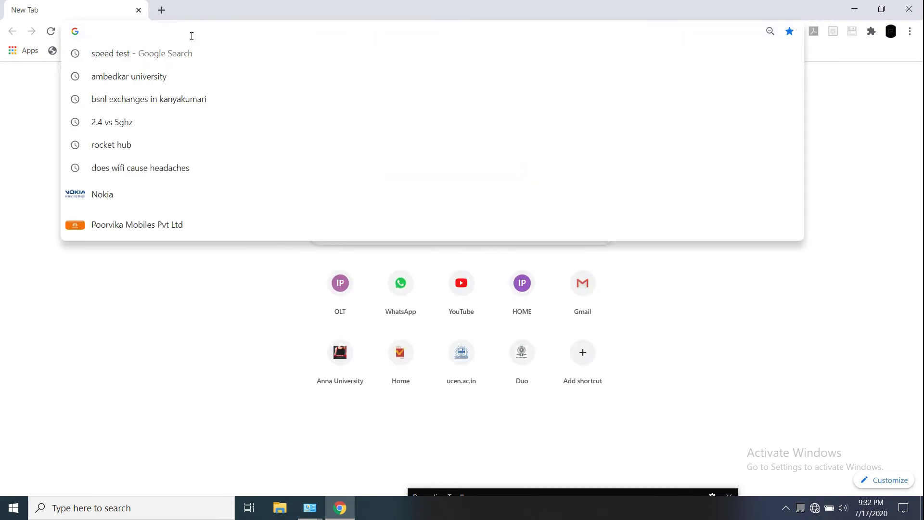
type("1")
left_click(198, 214)
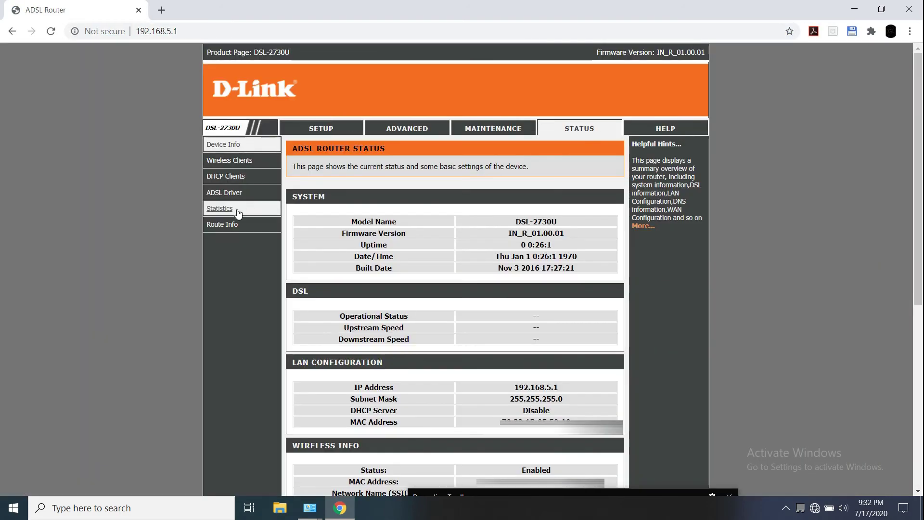
left_click(304, 130)
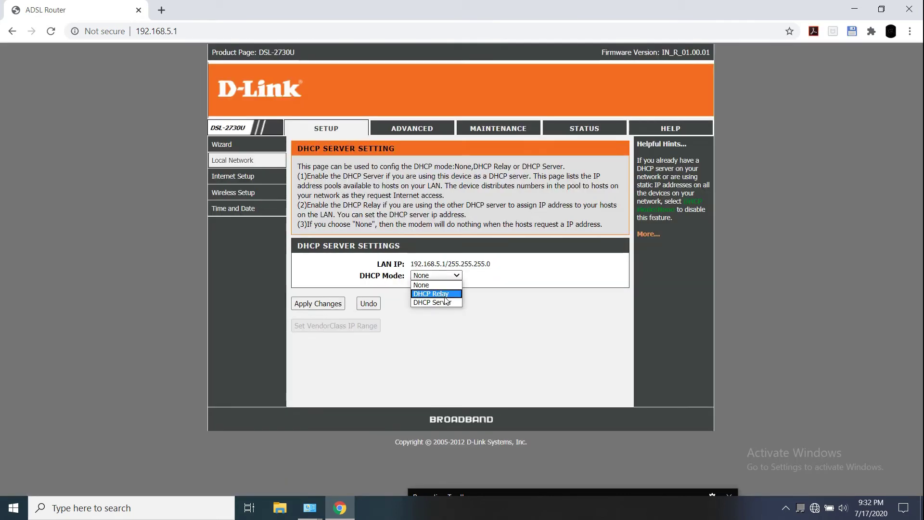
Set DHCP Mode to DHCP Server on LAN1 only, untick LAN2–4 and wireless, and apply
left_click(447, 299)
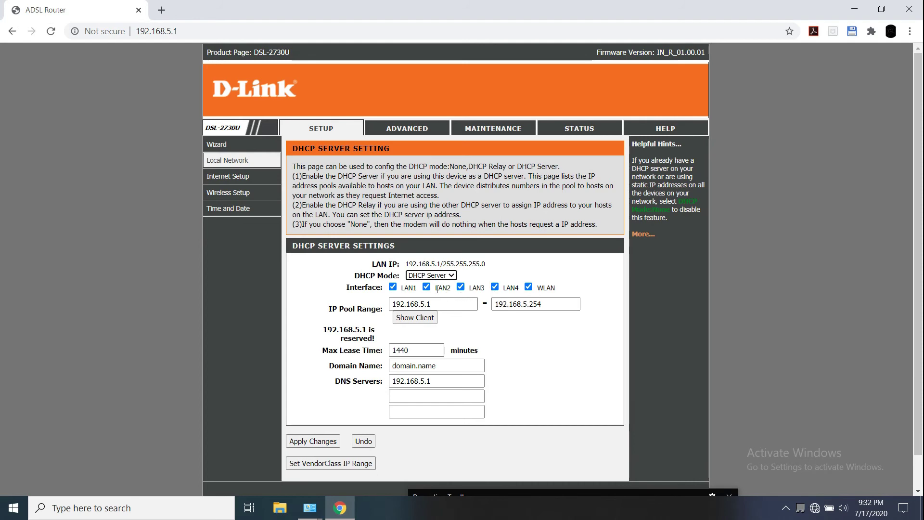
left_click(393, 288)
left_click(427, 287)
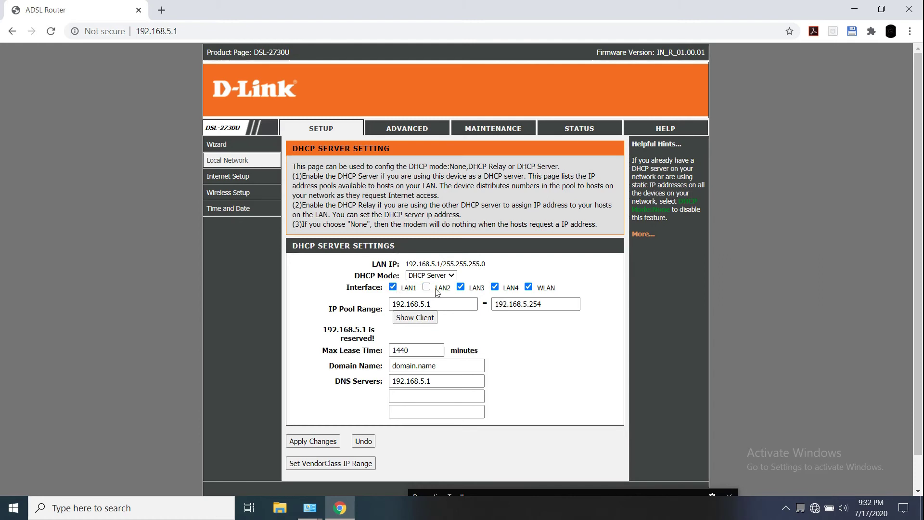
left_click(461, 287)
left_click(495, 287)
left_click(528, 287)
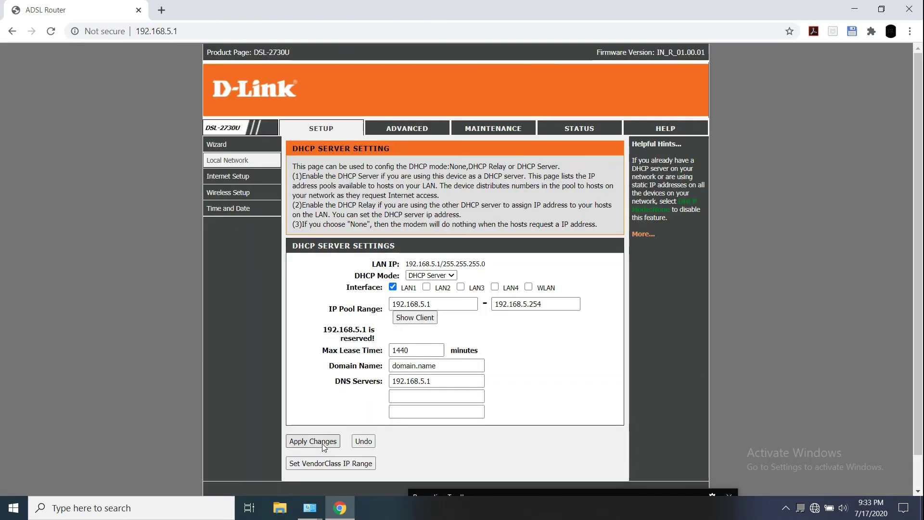
left_click(322, 443)
left_click(241, 161)
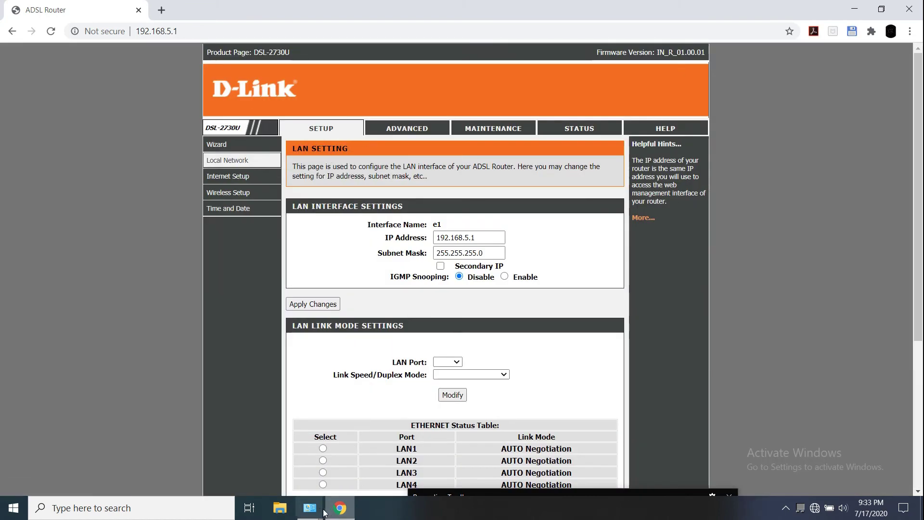
Set the Ethernet adapter's IPv4 to obtain IP and DNS server addresses automatically
mouse_move(312, 509)
left_click(354, 454)
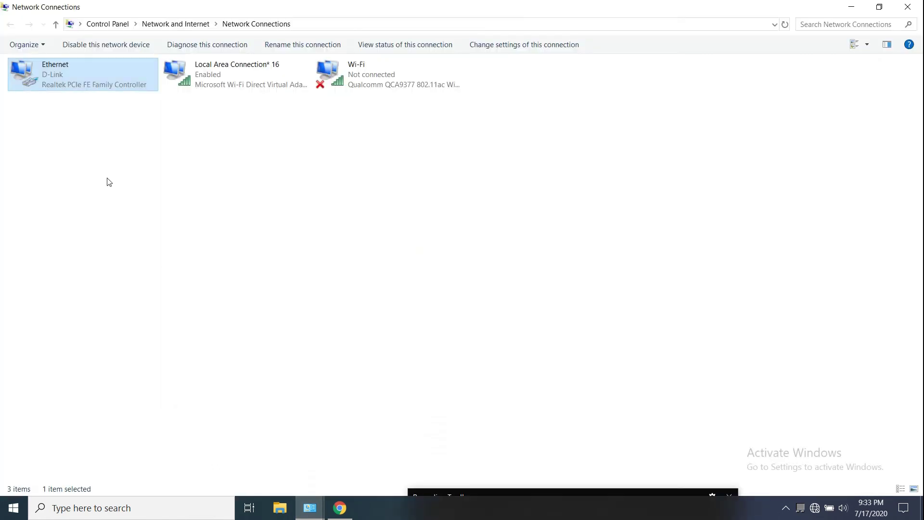
double_click(97, 64)
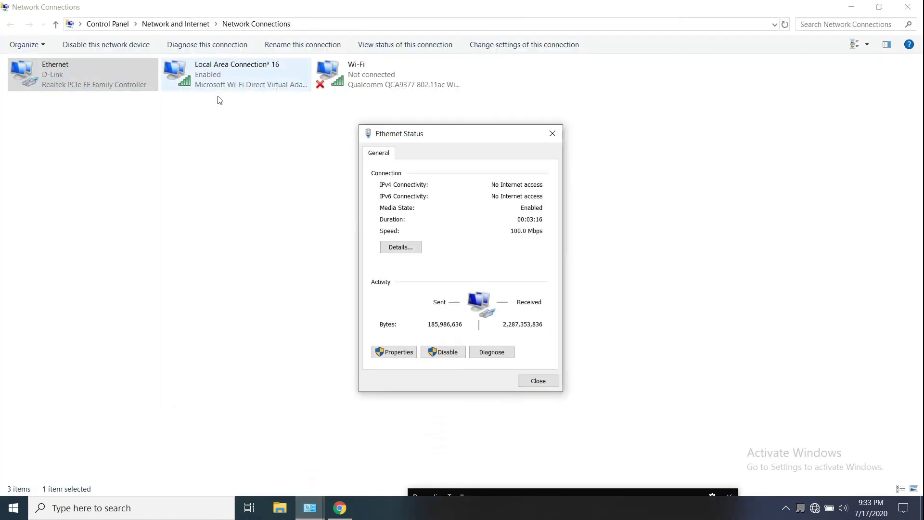
left_click(405, 352)
left_click(502, 272)
double_click(501, 271)
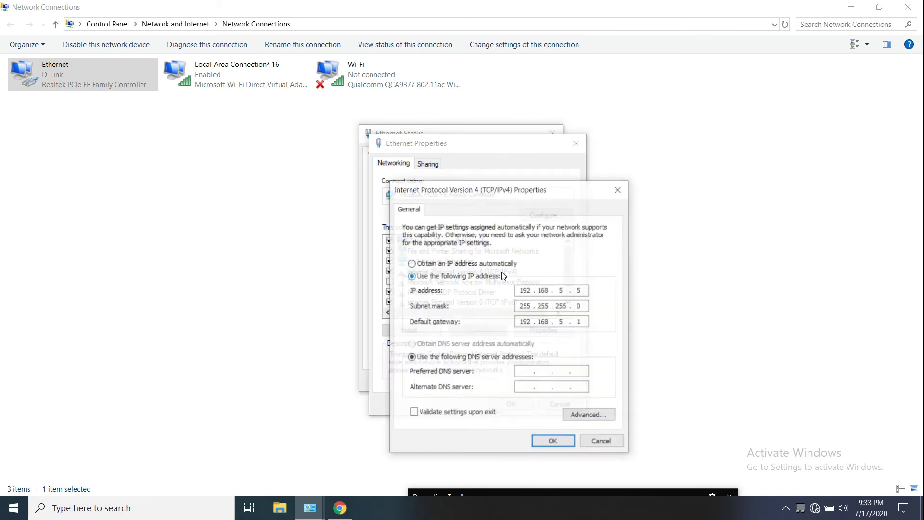
left_click(422, 264)
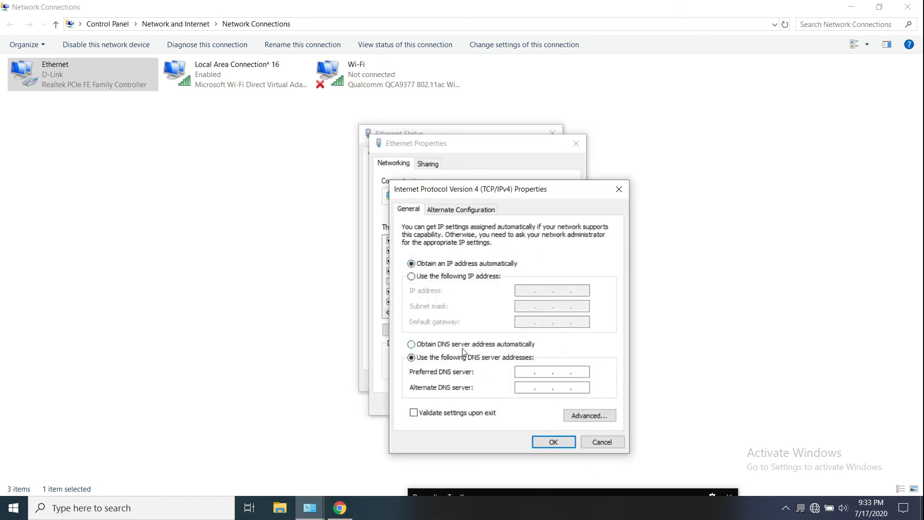
left_click(462, 345)
left_click(553, 442)
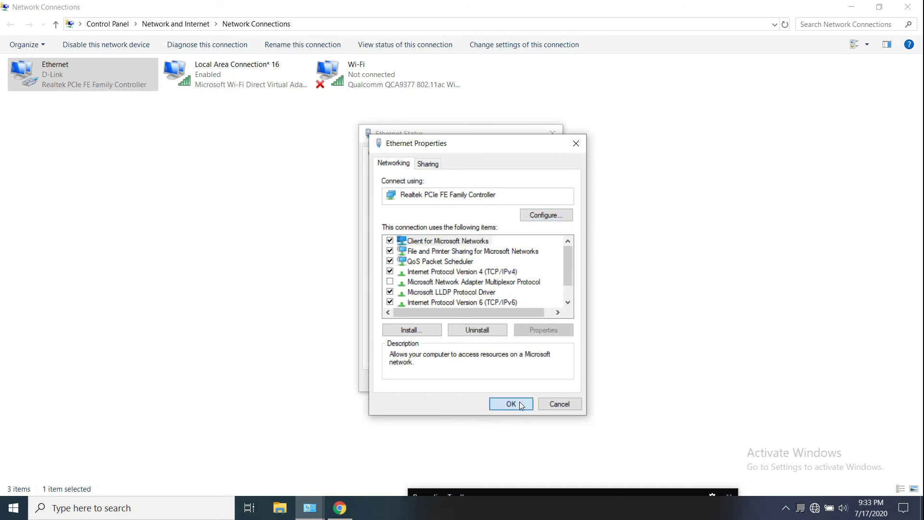
left_click(519, 403)
left_click(531, 381)
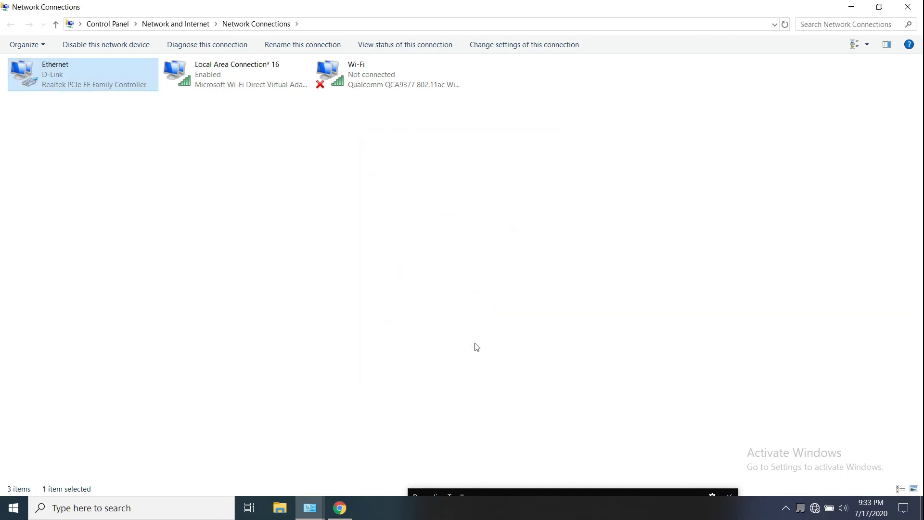
Close the router tab and then close Chrome
left_click(339, 508)
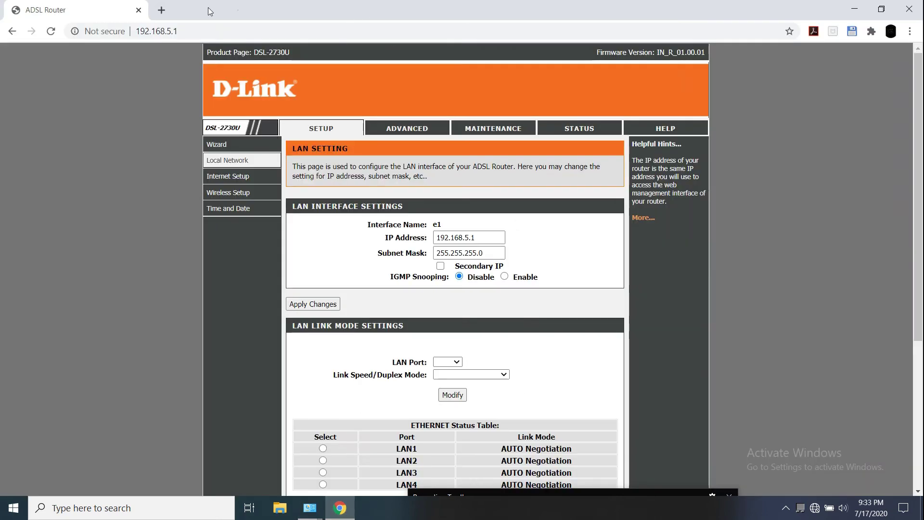
left_click(161, 9)
left_click(138, 9)
left_click(908, 8)
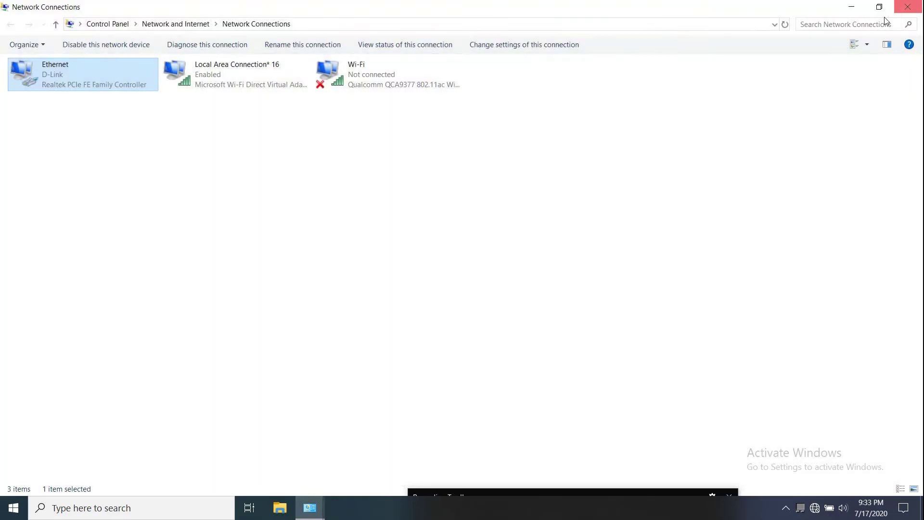
Close the network windows, load 192.168.5.1 in Chrome and enter the router login credentials
left_click(917, 7)
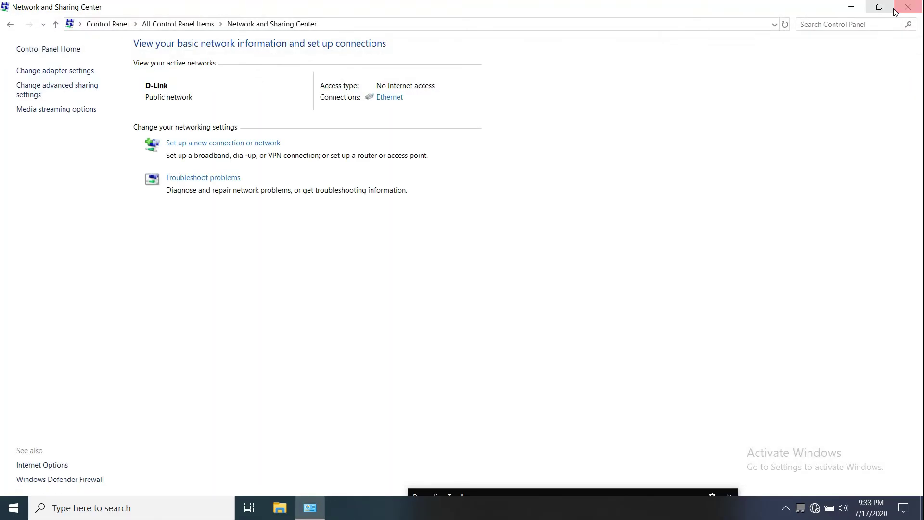
left_click(921, 6)
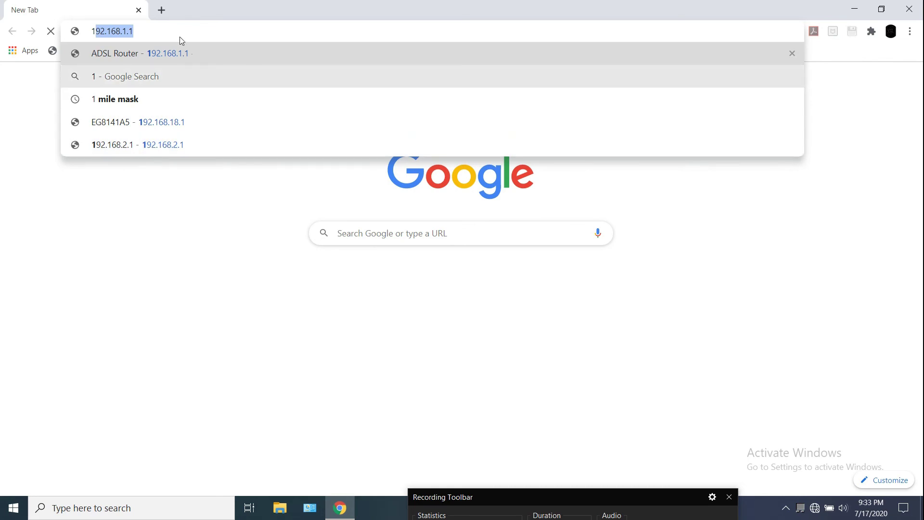
type("92.168.")
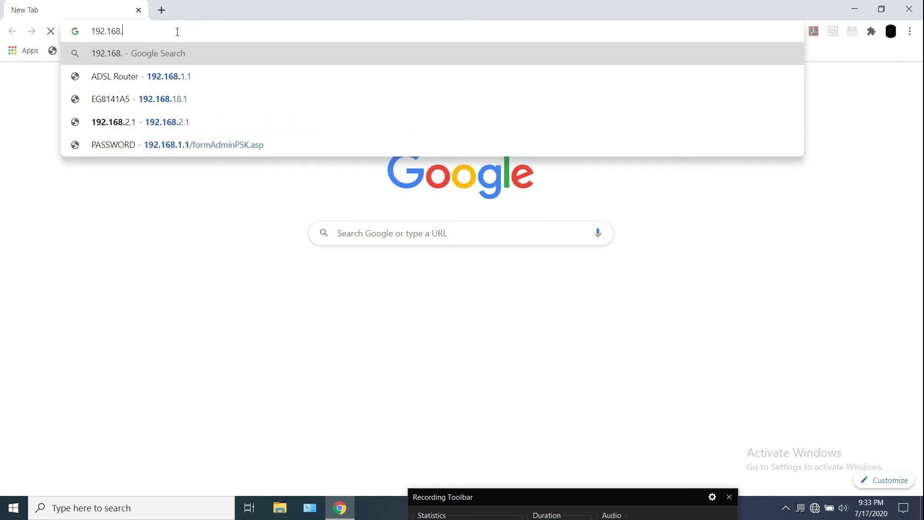
type("5")
key("Return")
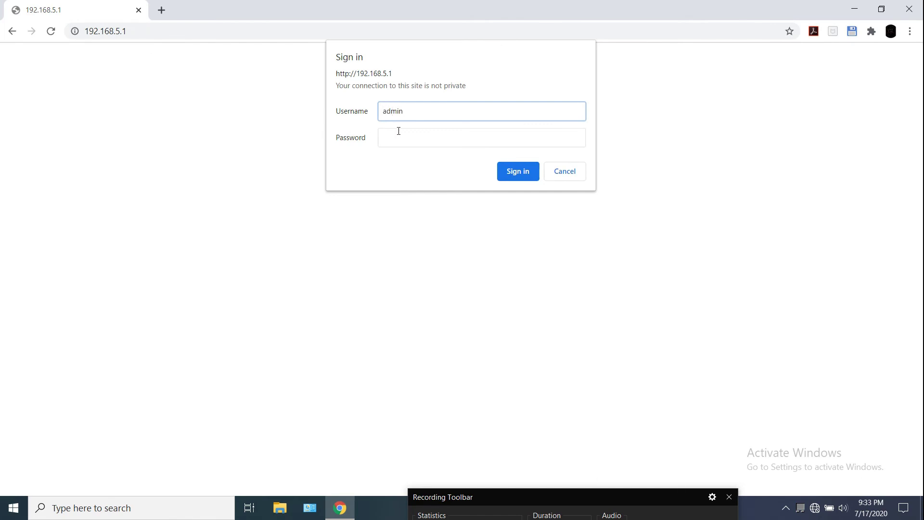
left_click(397, 134)
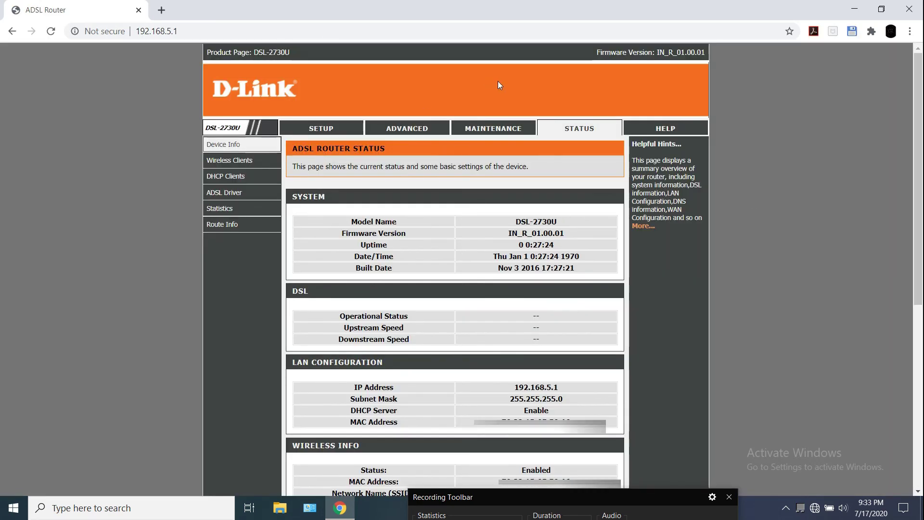
Close the ADSL Router page and the Chrome window
left_click(138, 11)
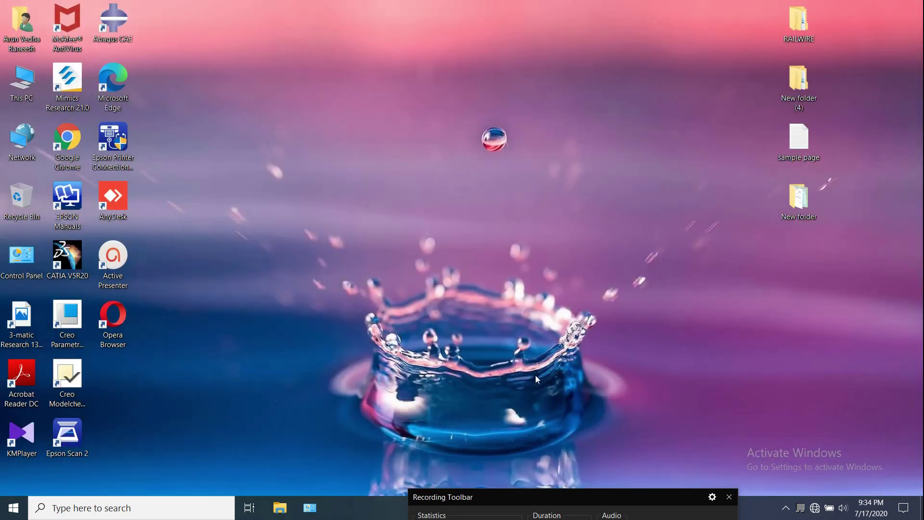